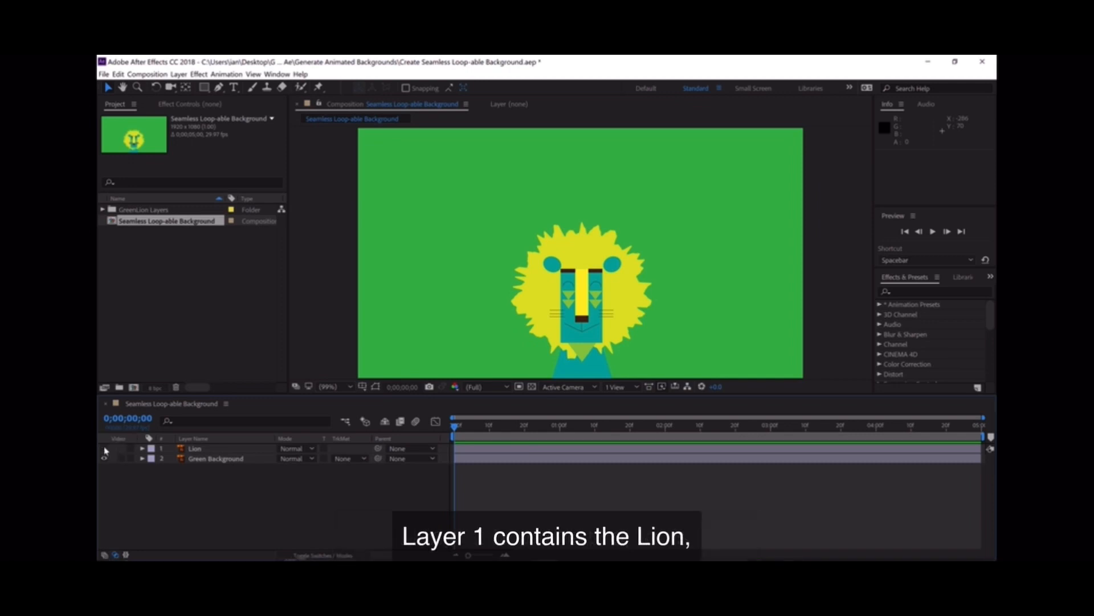
# - Toggle the Lion and Green Background layers' visibility off and back on to inspect each layer
pyautogui.click(105, 450)
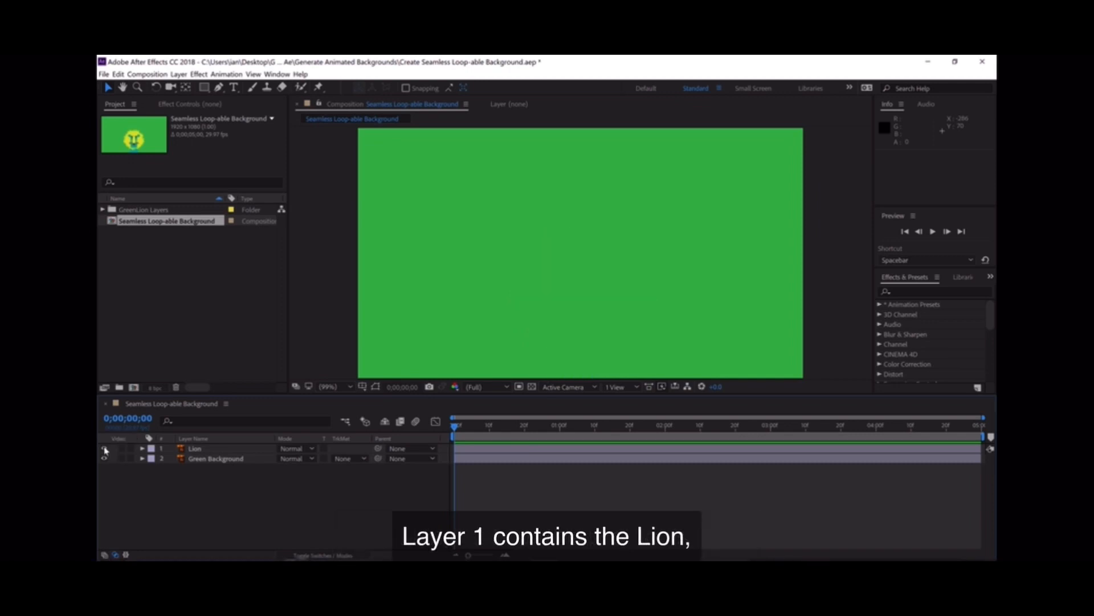
pyautogui.click(105, 449)
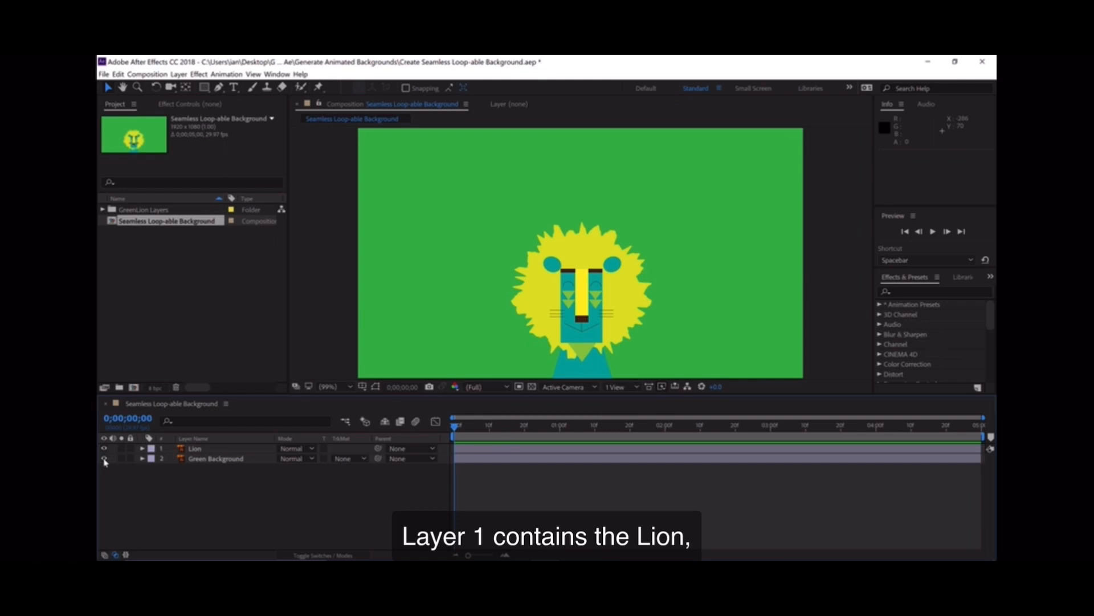
pyautogui.click(105, 459)
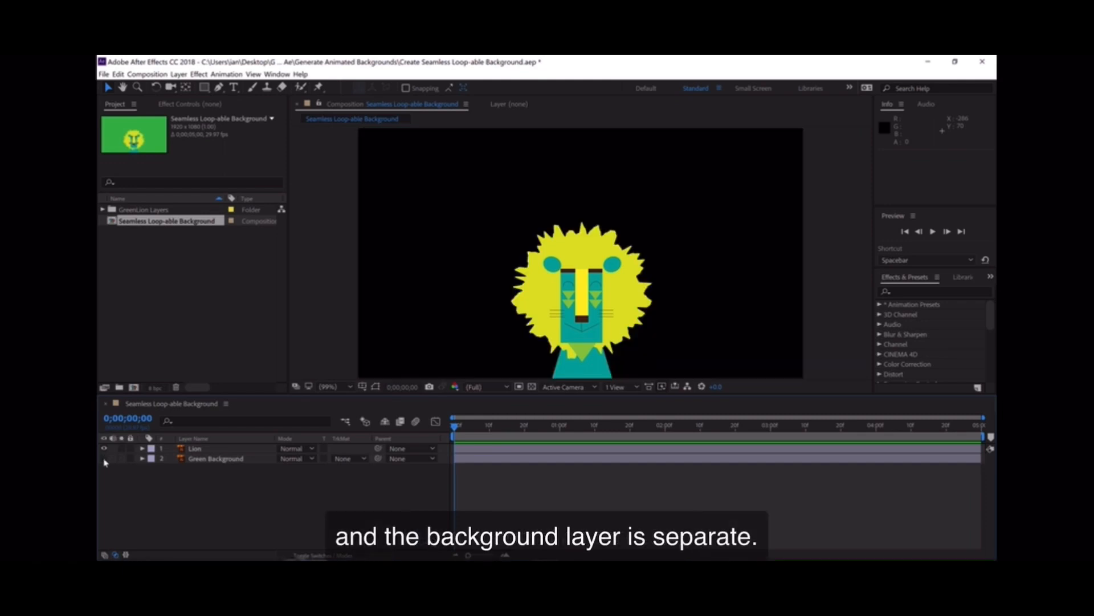
pyautogui.click(105, 458)
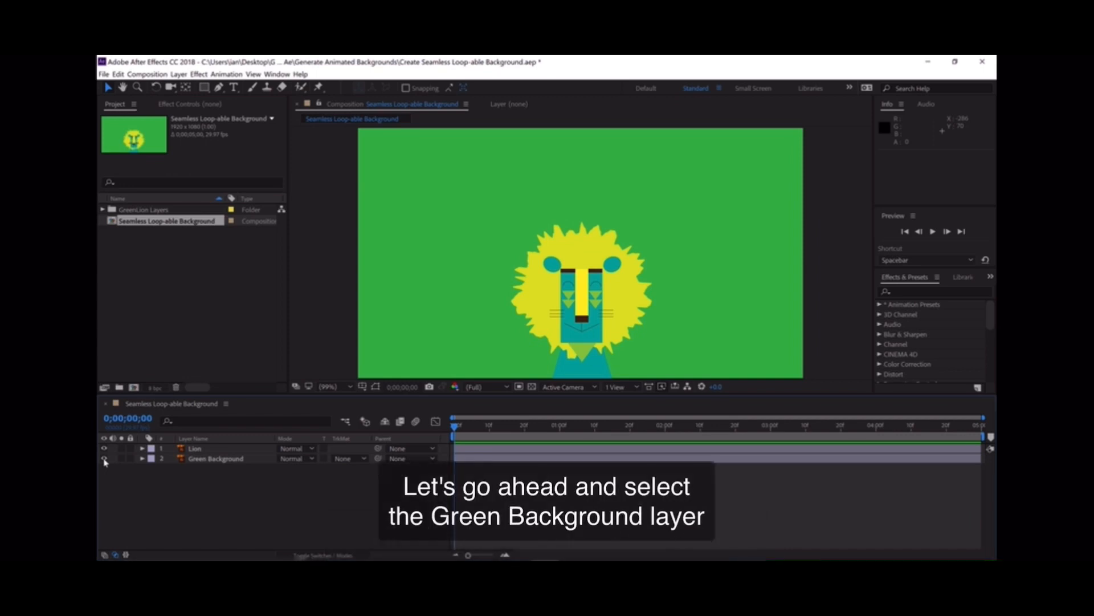
# - Add a new comp-sized solid above the Green Background layer, sampling the green background as its colour
pyautogui.click(193, 461)
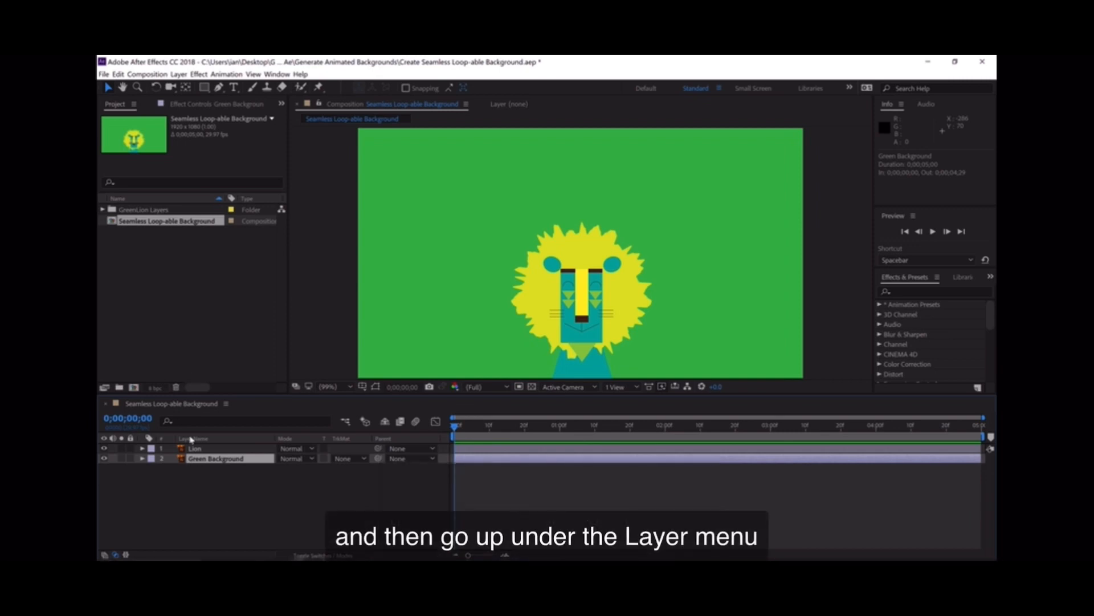
pyautogui.click(178, 75)
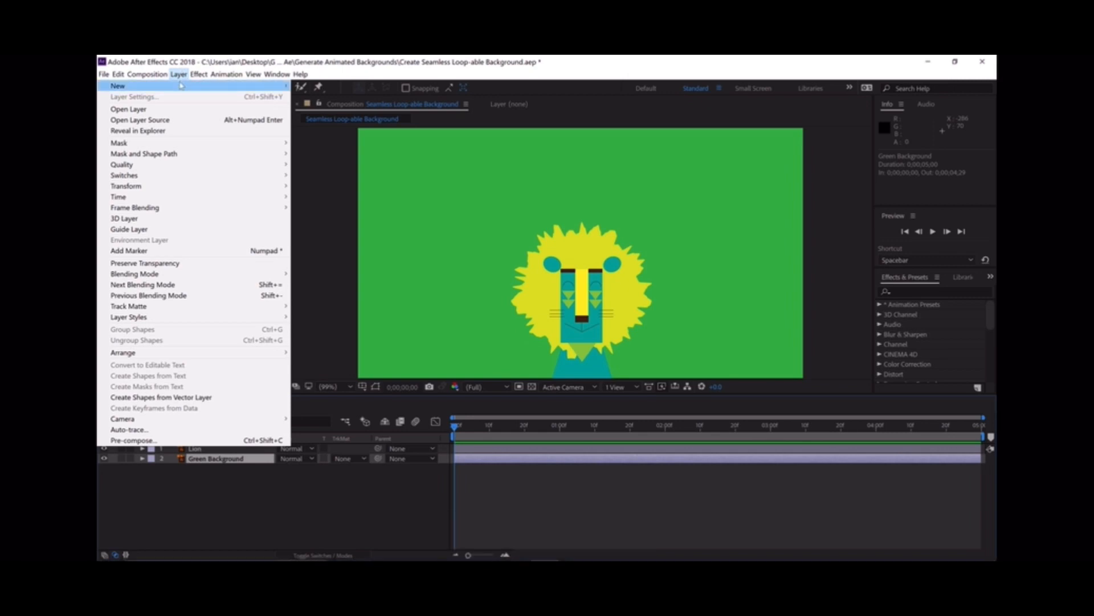
pyautogui.moveTo(181, 85)
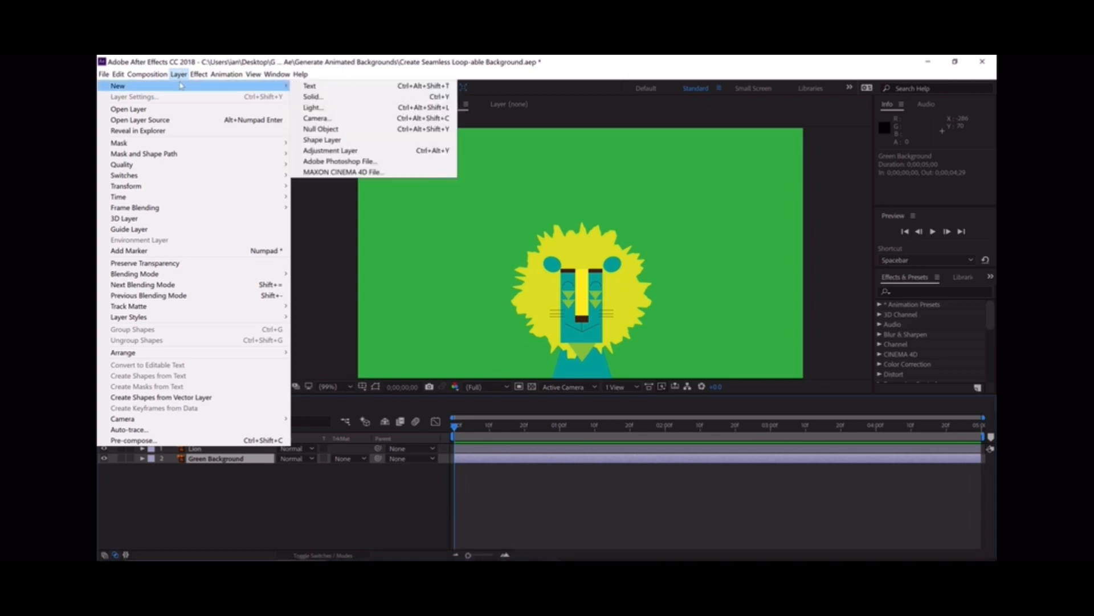
pyautogui.click(312, 97)
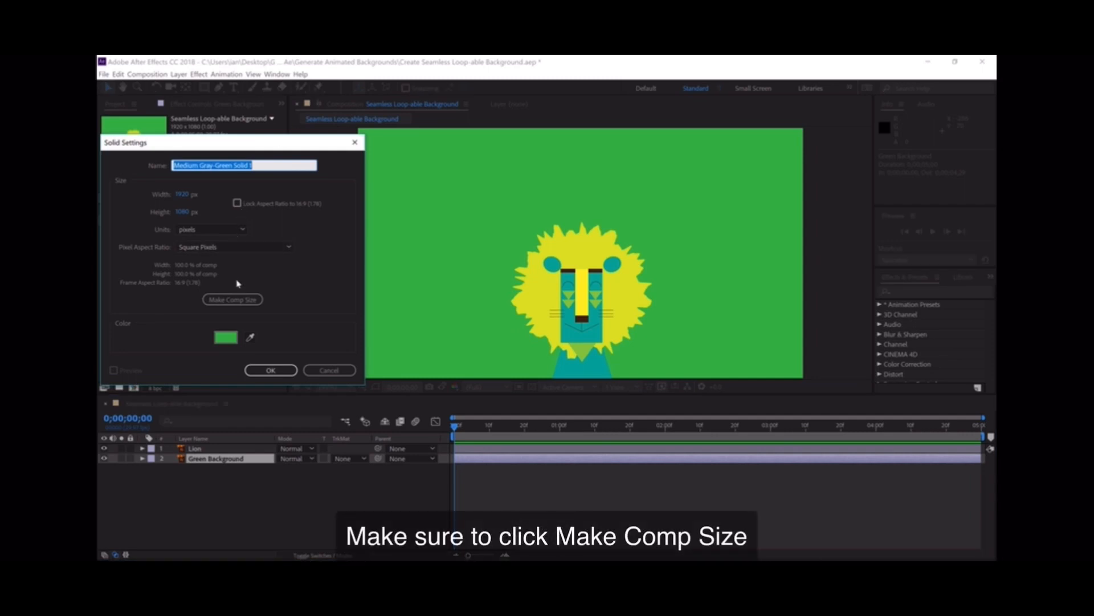
pyautogui.click(239, 301)
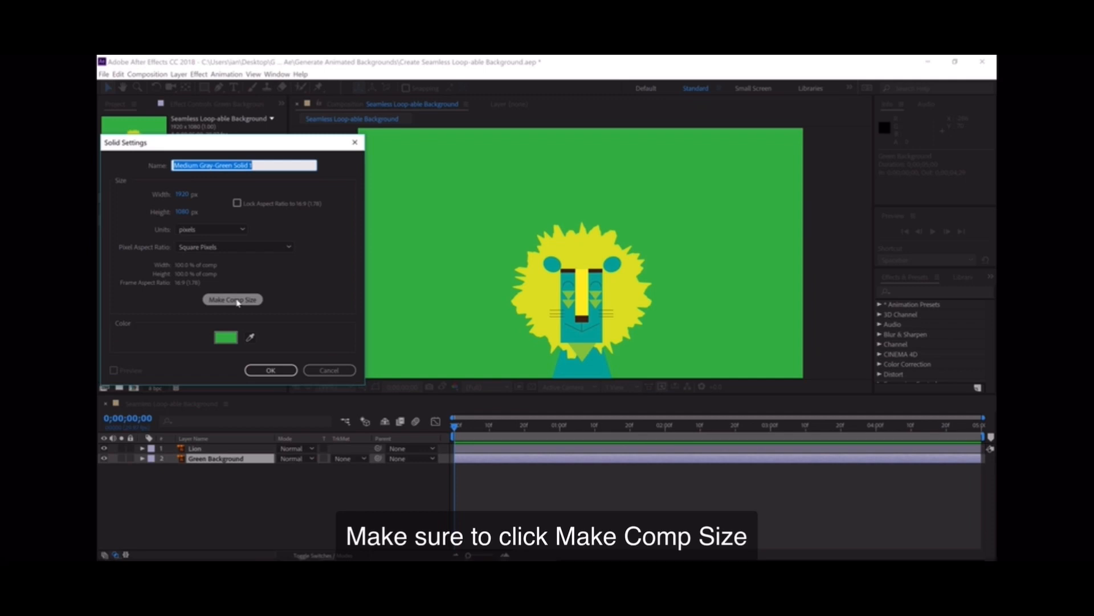
pyautogui.click(239, 300)
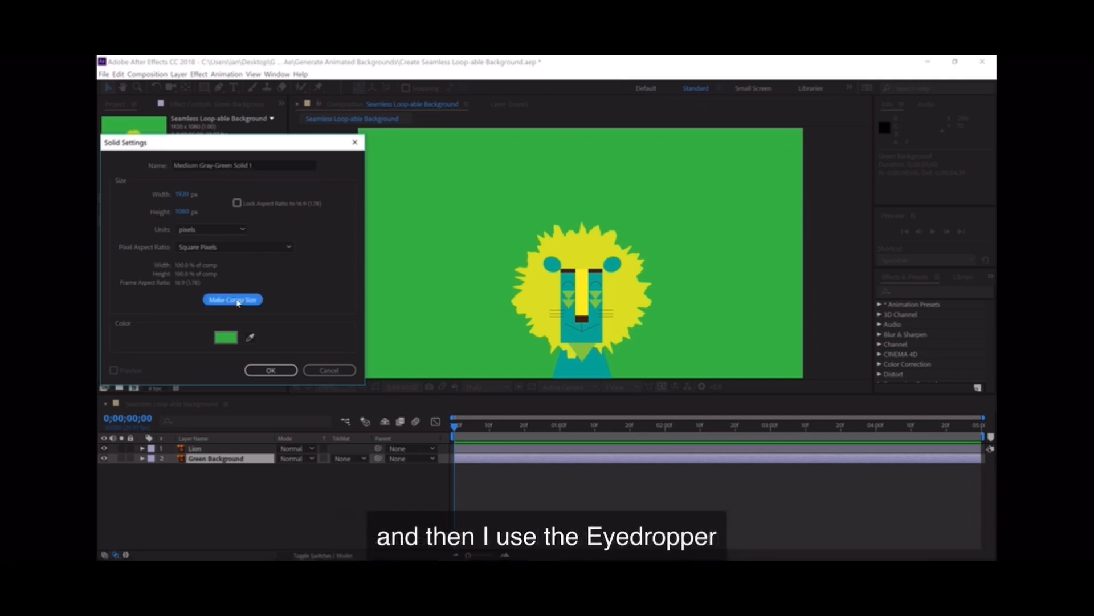
pyautogui.click(251, 338)
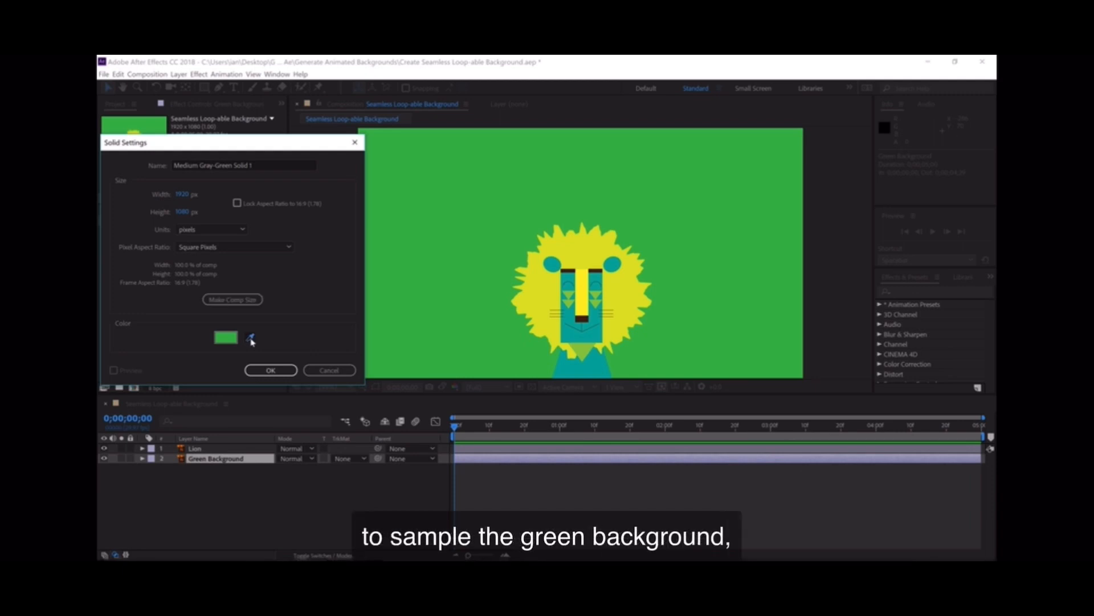
pyautogui.click(408, 246)
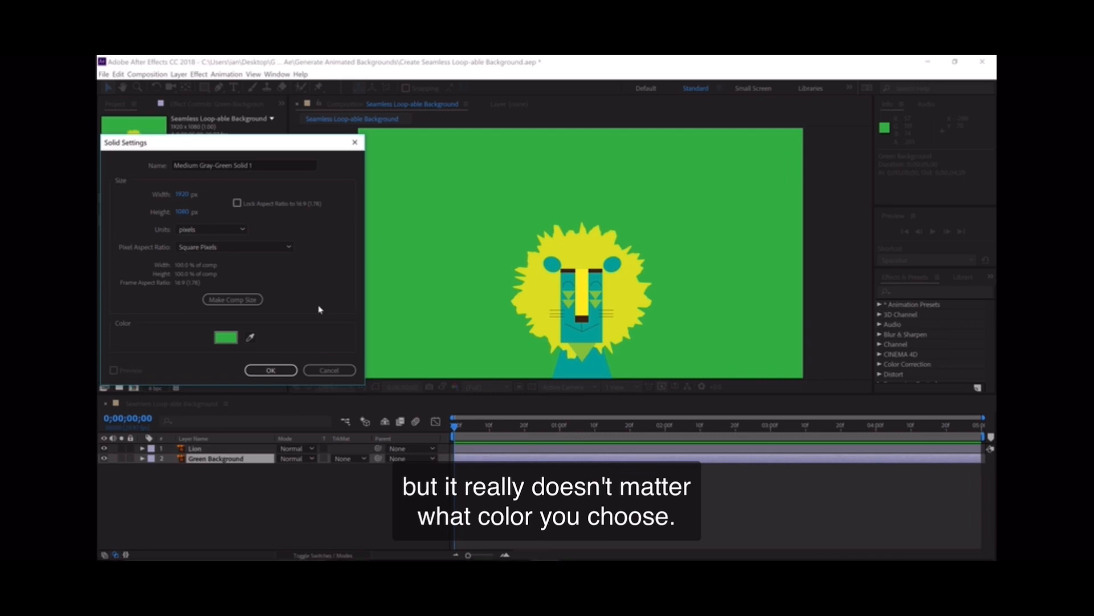
pyautogui.click(271, 371)
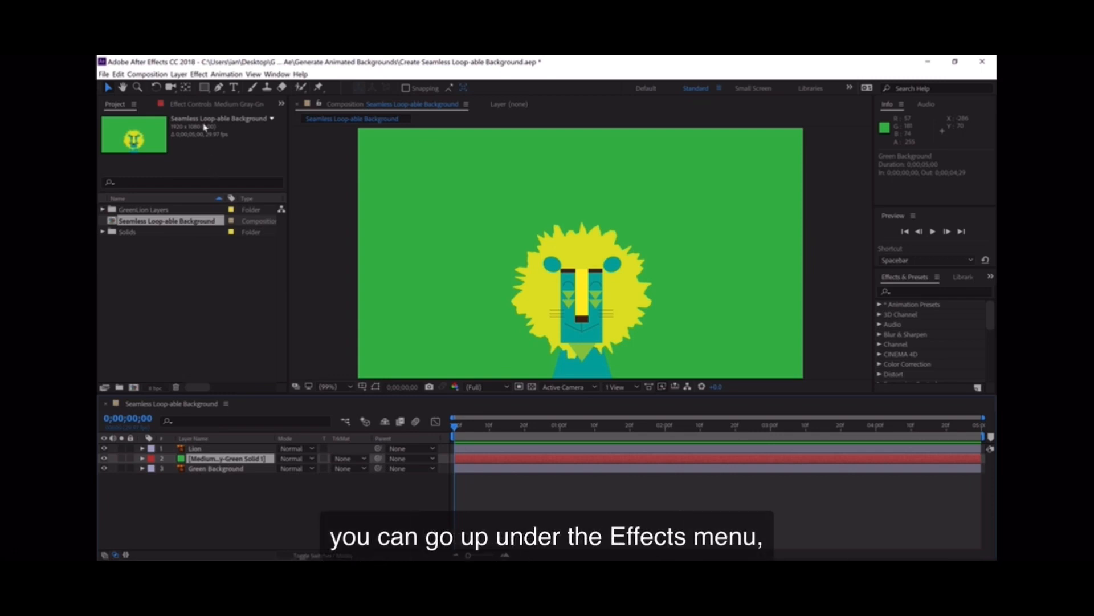
# - Apply the Cell Pattern generate effect to the new solid layer
pyautogui.click(199, 75)
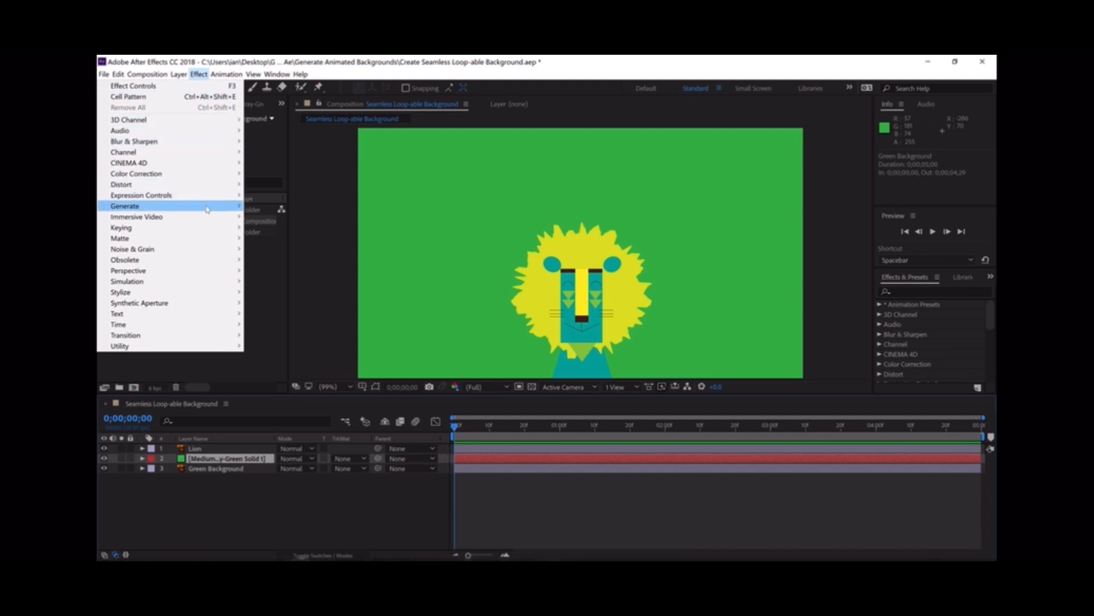
pyautogui.moveTo(207, 209)
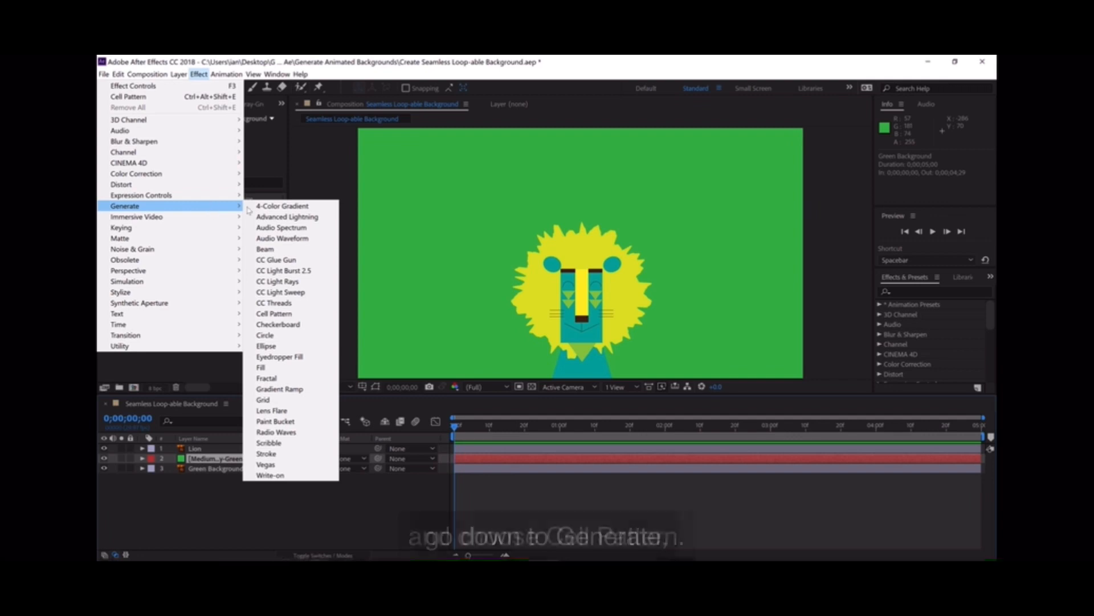
pyautogui.click(298, 318)
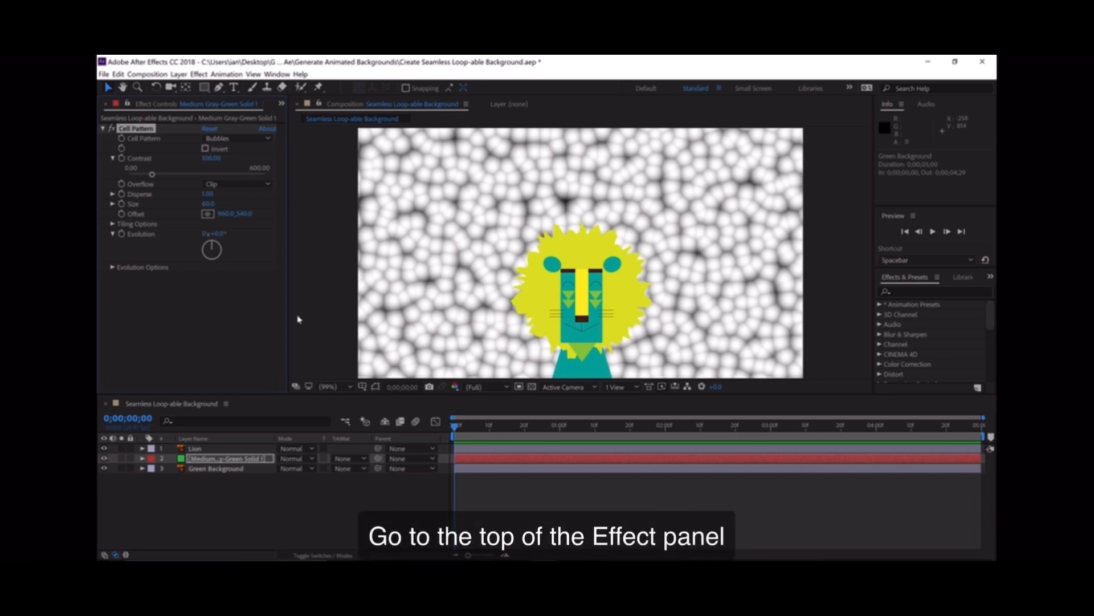
# - Try the Crystals and Plates cell patterns
pyautogui.click(241, 141)
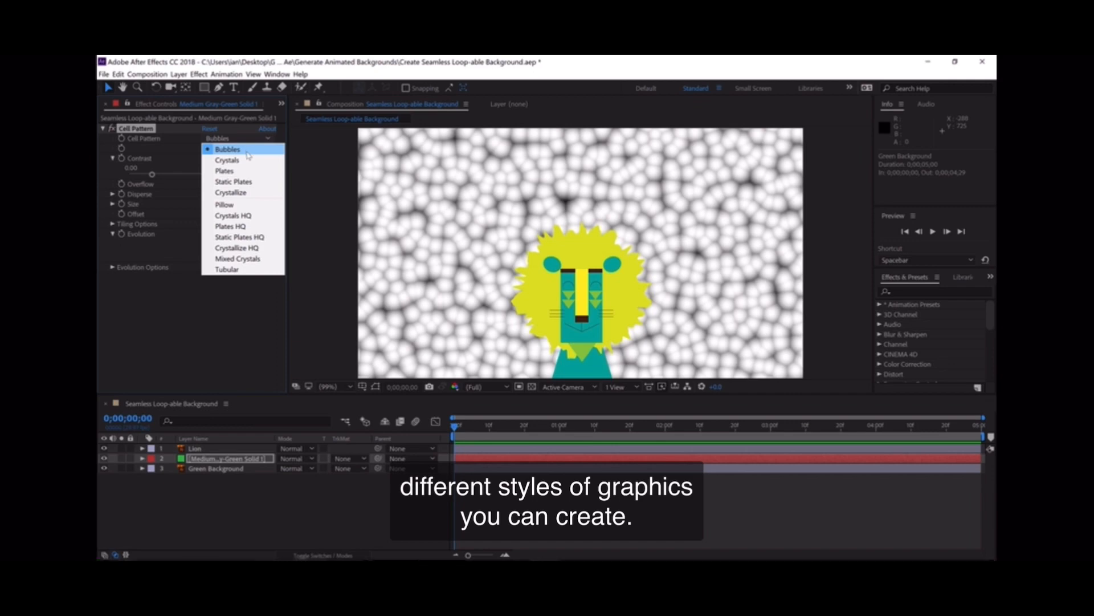
pyautogui.click(248, 161)
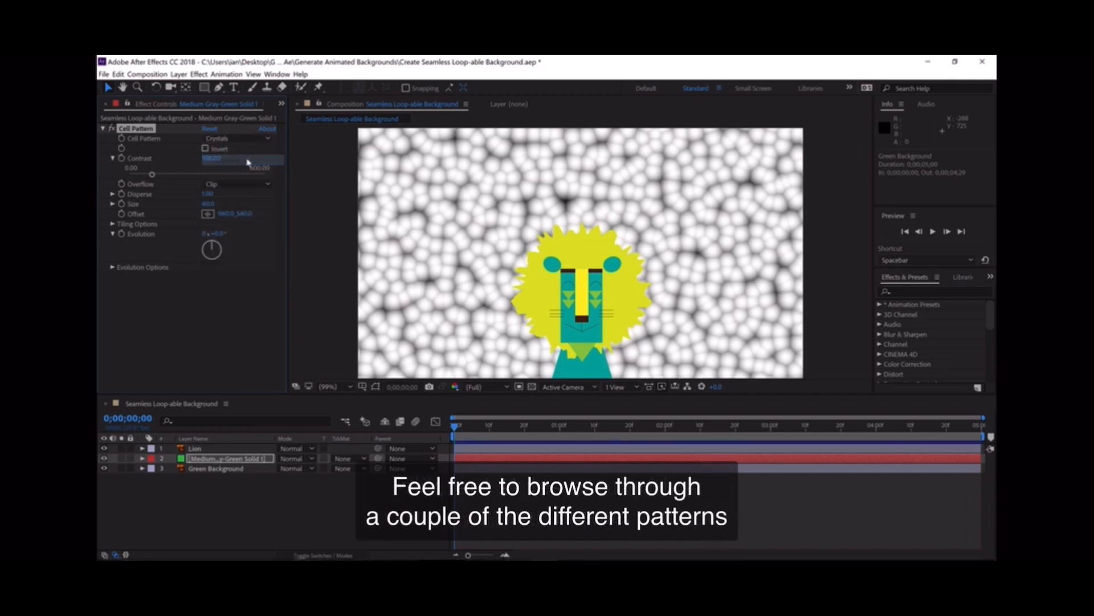
pyautogui.click(240, 137)
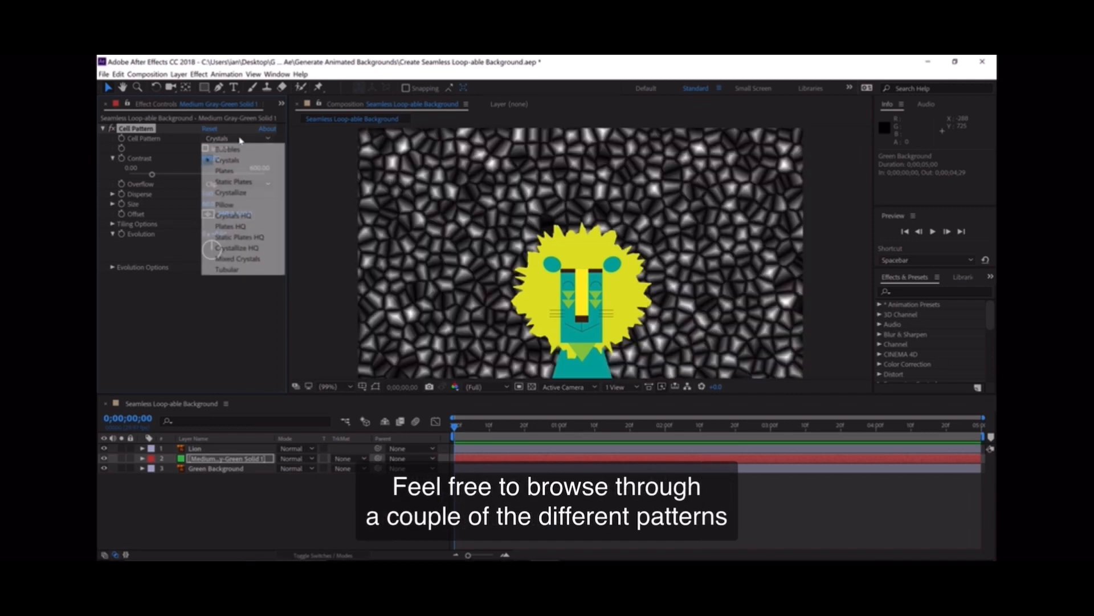
pyautogui.click(239, 171)
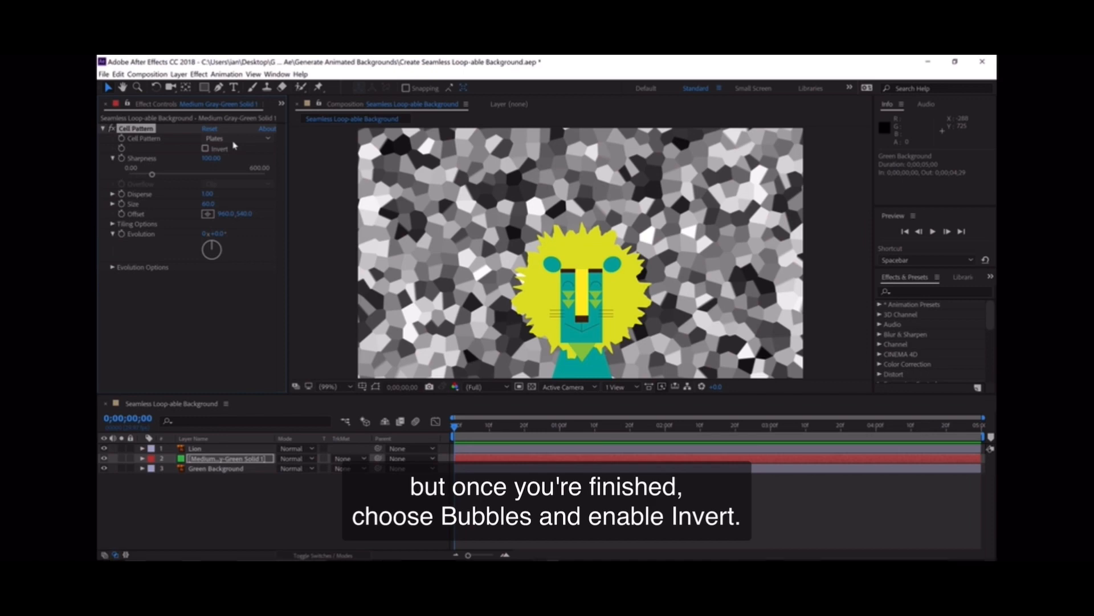
# - Set the cell pattern back to Bubbles and enable Invert
pyautogui.click(235, 138)
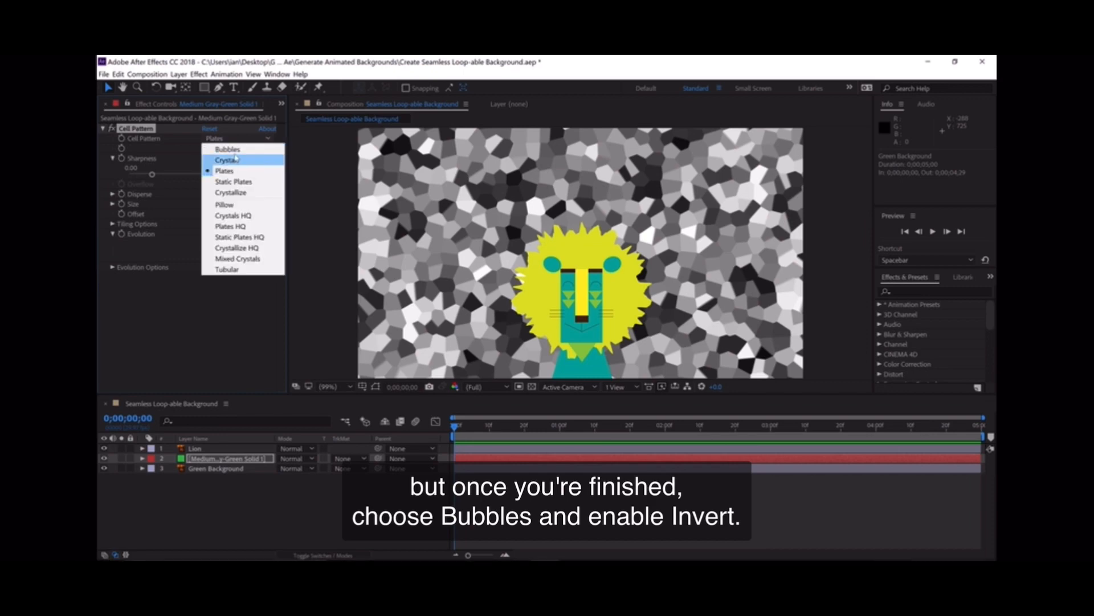
pyautogui.click(234, 148)
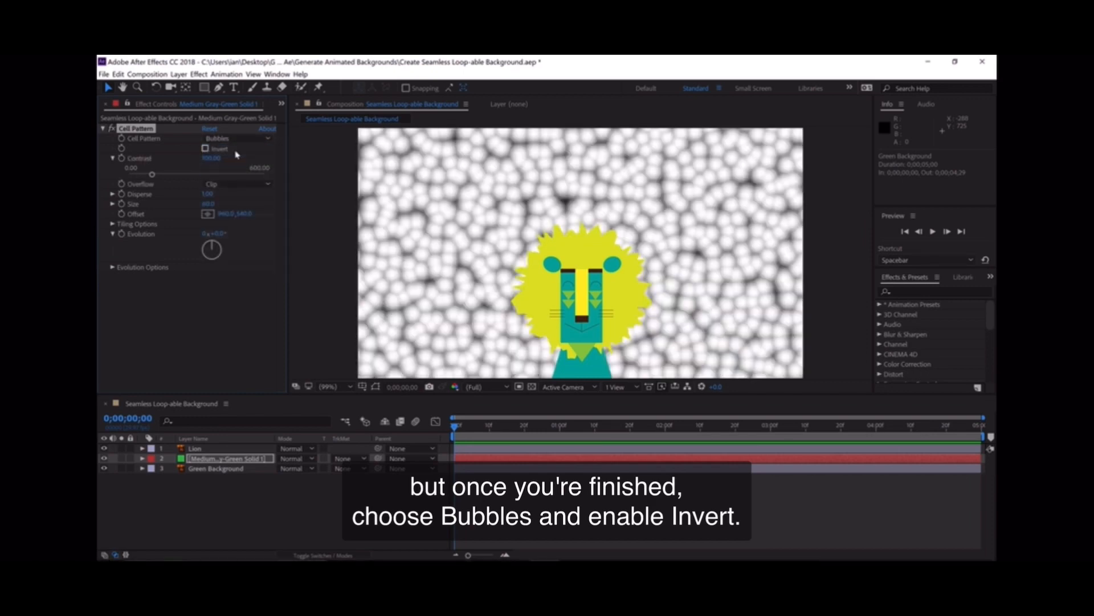
pyautogui.click(205, 149)
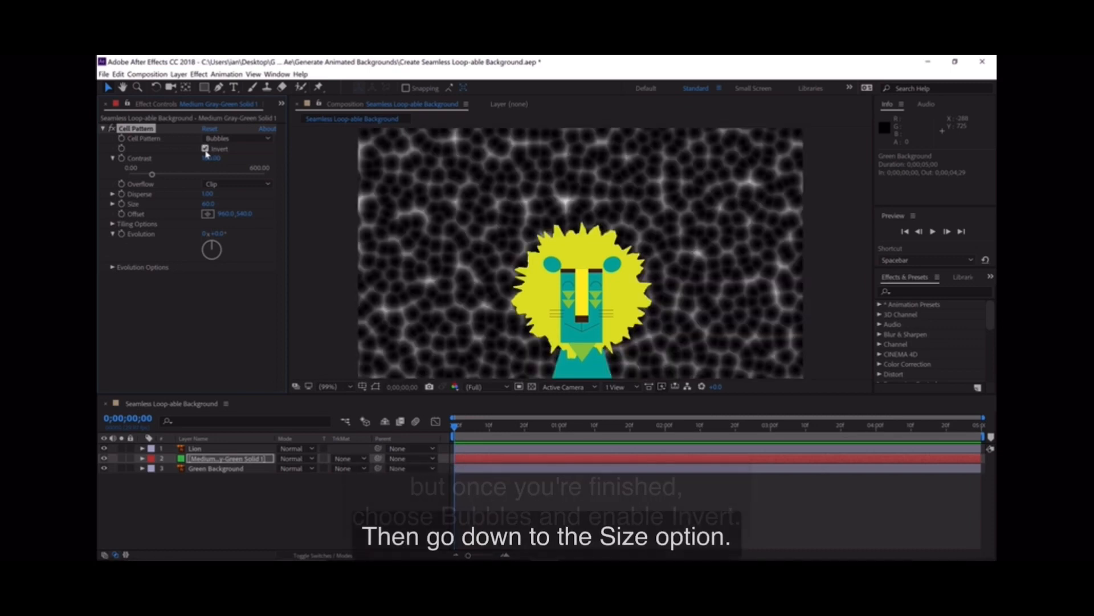
# - Set the Cell Pattern size to 250
pyautogui.click(207, 204)
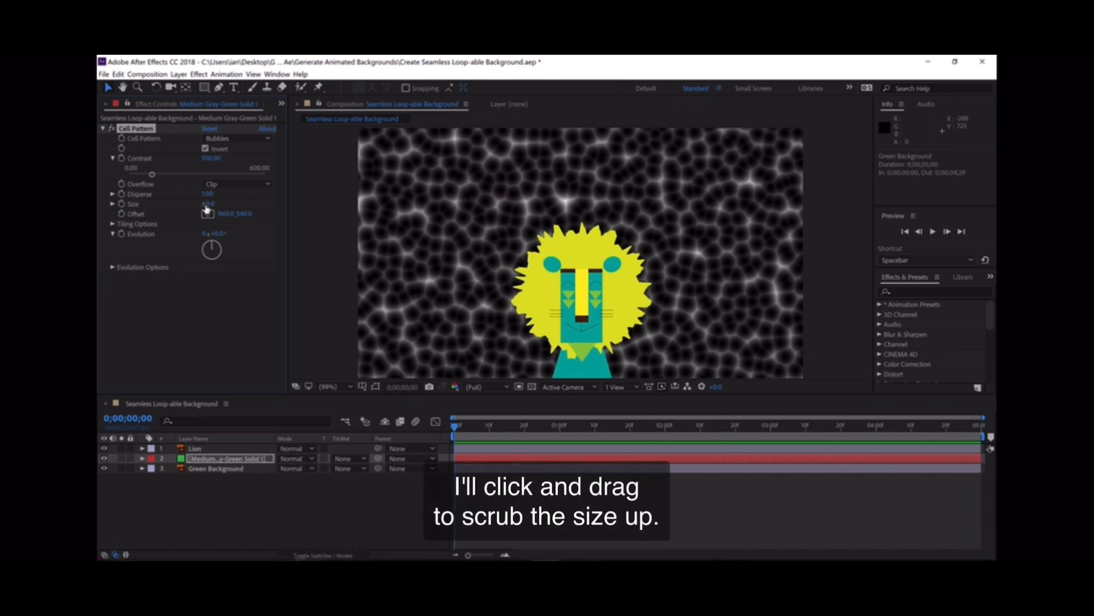
pyautogui.moveTo(212, 203); pyautogui.dragTo(311, 194)
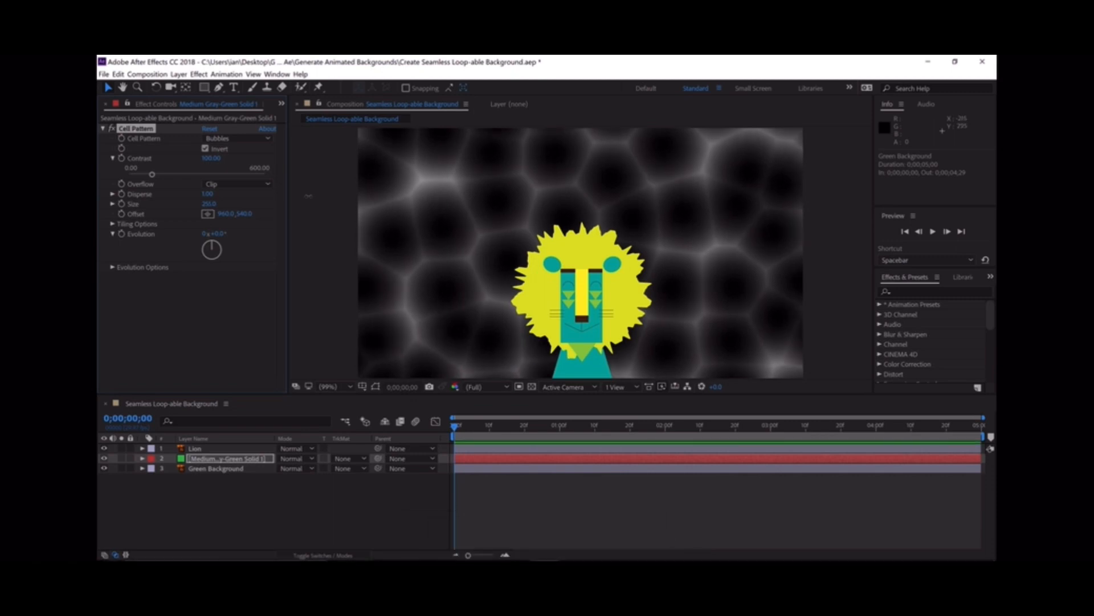
pyautogui.click(208, 204)
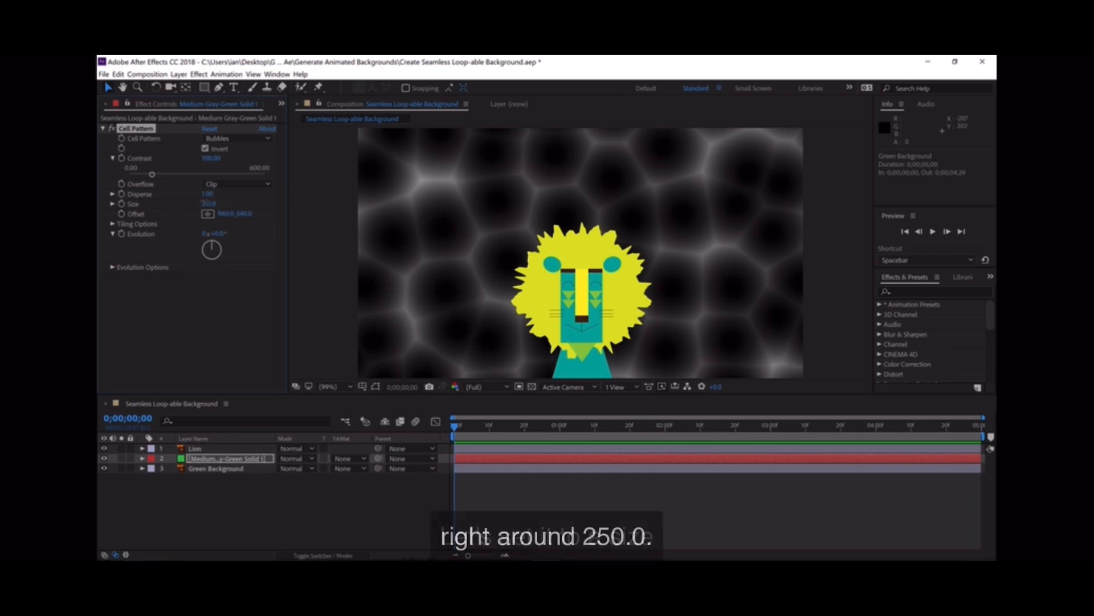
pyautogui.write('25')
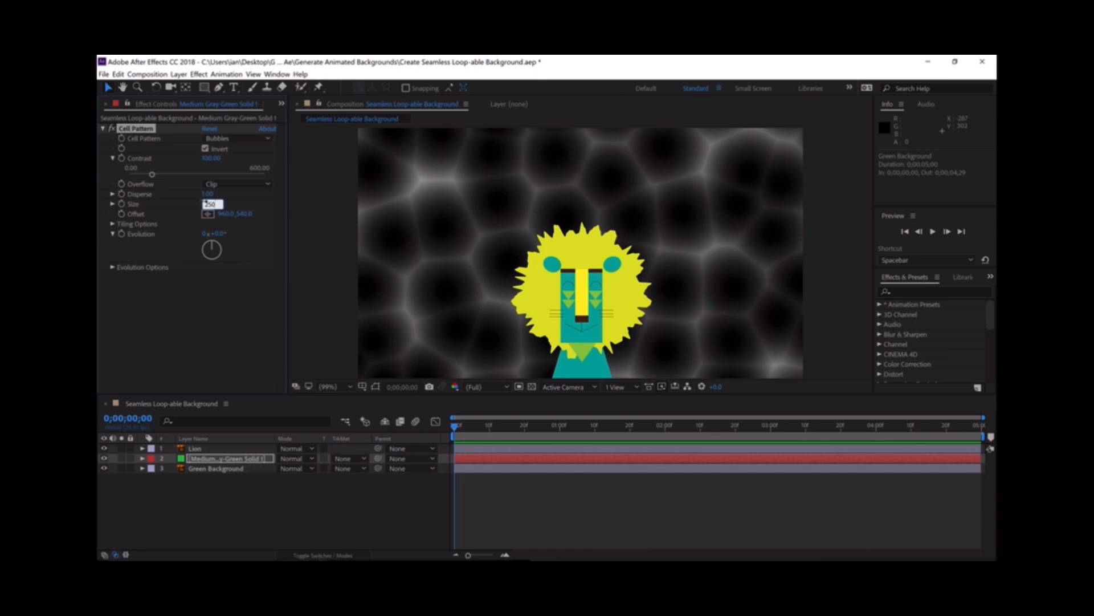
pyautogui.press('Return')
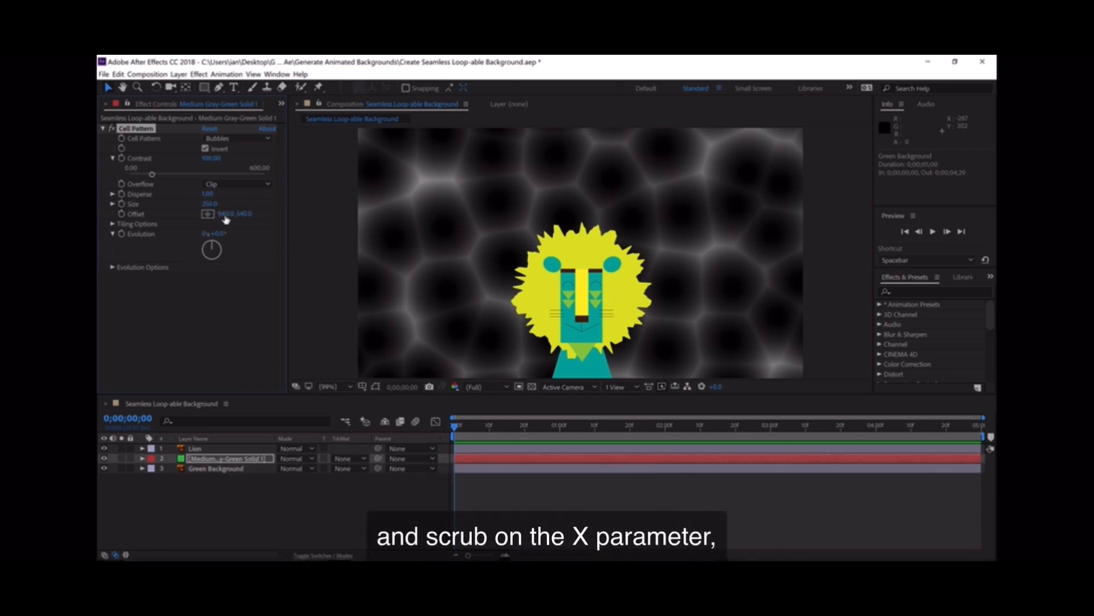
# - Try scrubbing the Offset X value, then undo the change
pyautogui.moveTo(227, 215); pyautogui.dragTo(234, 183)
pyautogui.moveTo(98, 201); pyautogui.dragTo(416, 211)
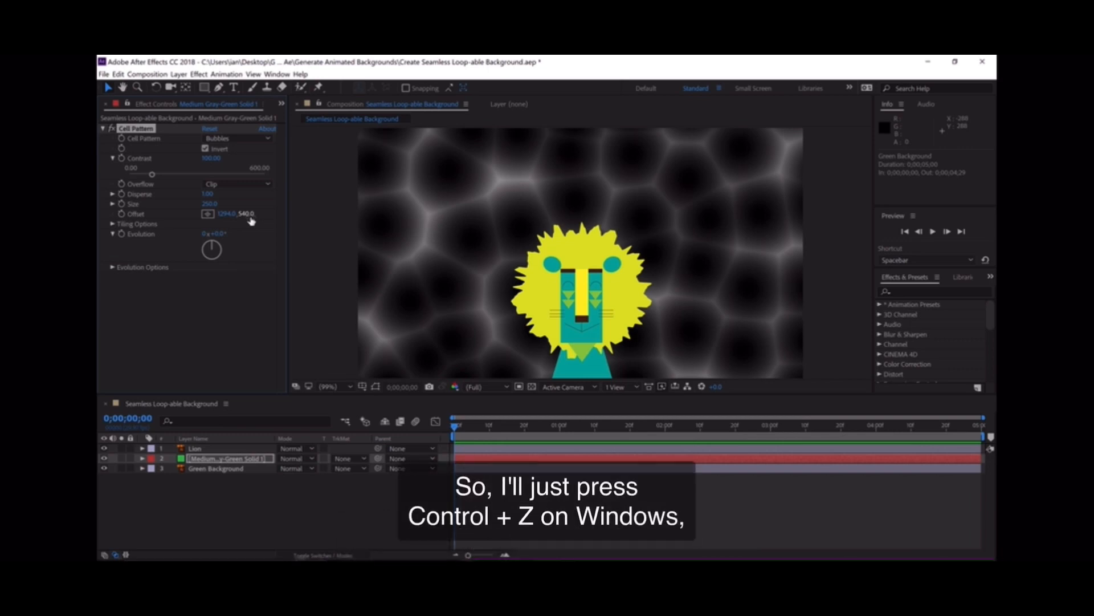
pyautogui.hotkey('ctrl', 'z')
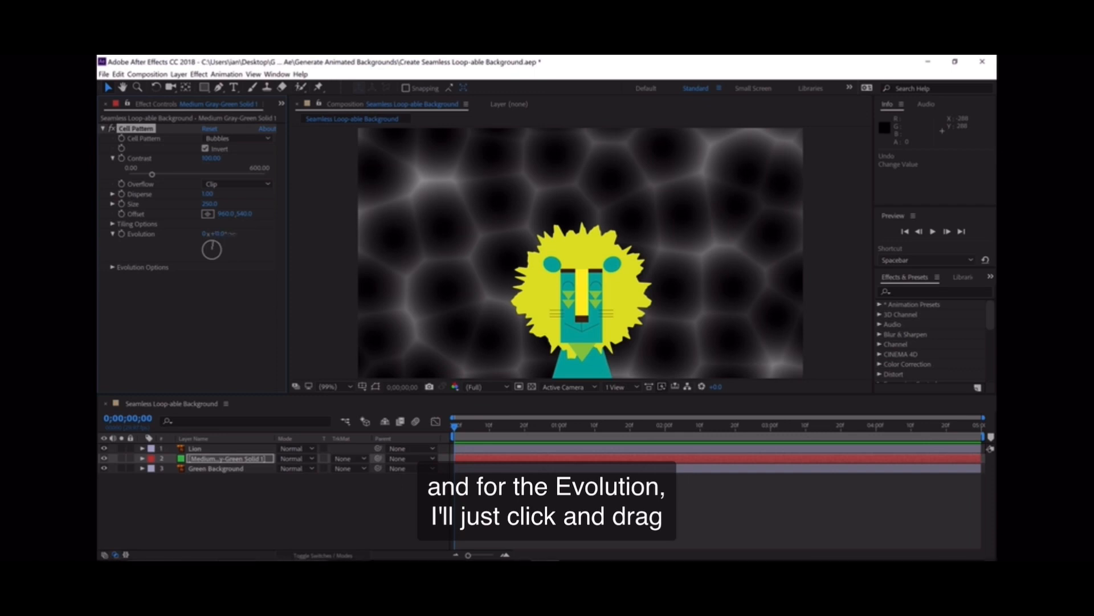
# - Set the Evolution to 0x +0.0°
pyautogui.moveTo(228, 234)
pyautogui.mouseDown()
pyautogui.moveTo(320, 215)
pyautogui.moveTo(536, 223)
pyautogui.moveTo(216, 240)
pyautogui.mouseUp()
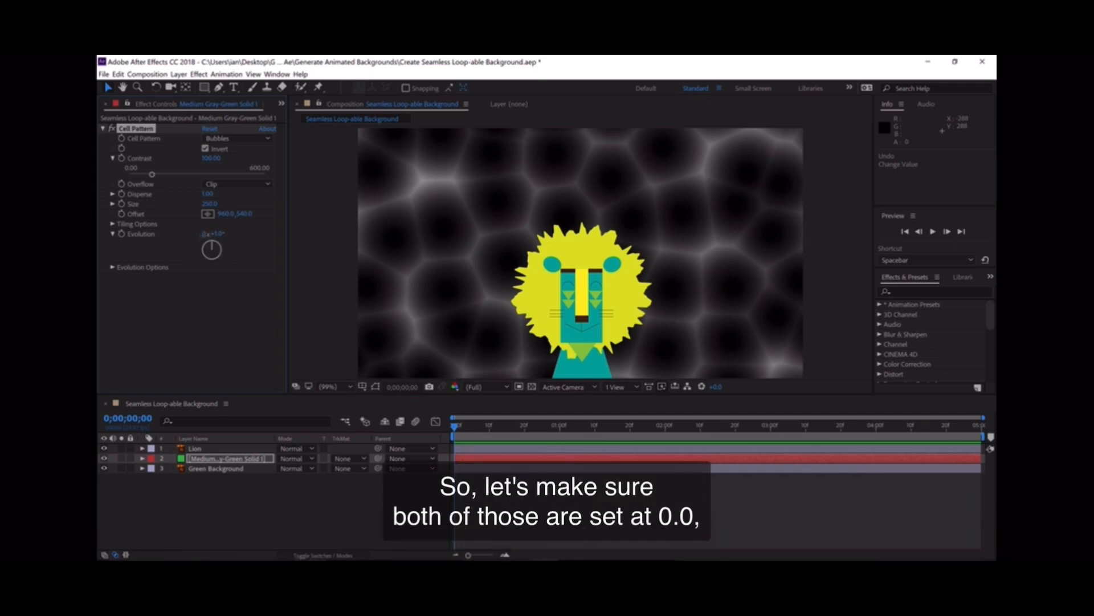
pyautogui.click(204, 235)
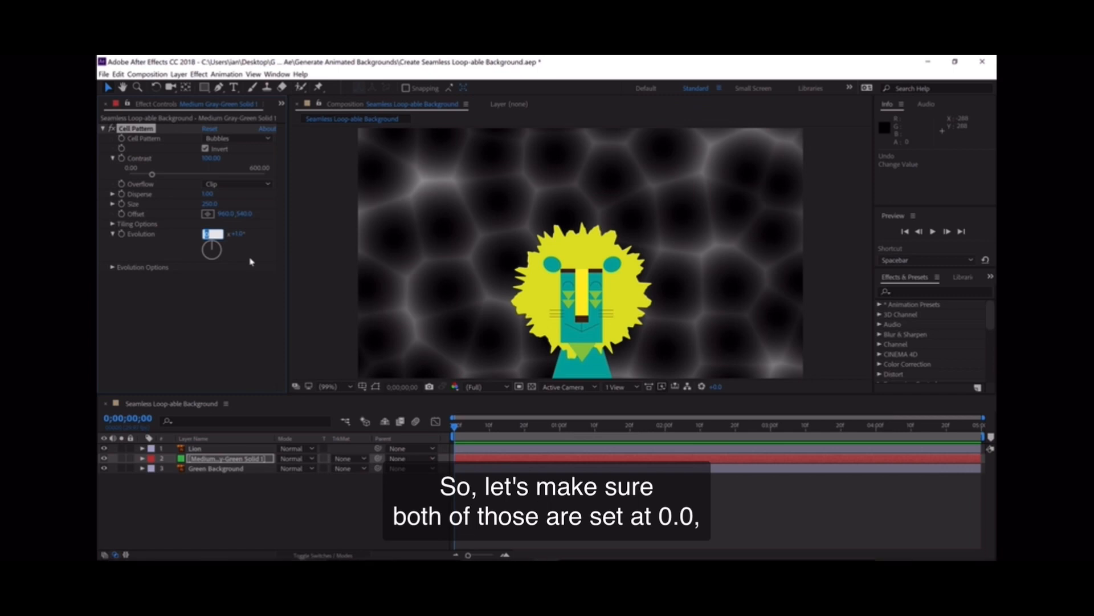
pyautogui.press('Tab')
pyautogui.press('Tab')
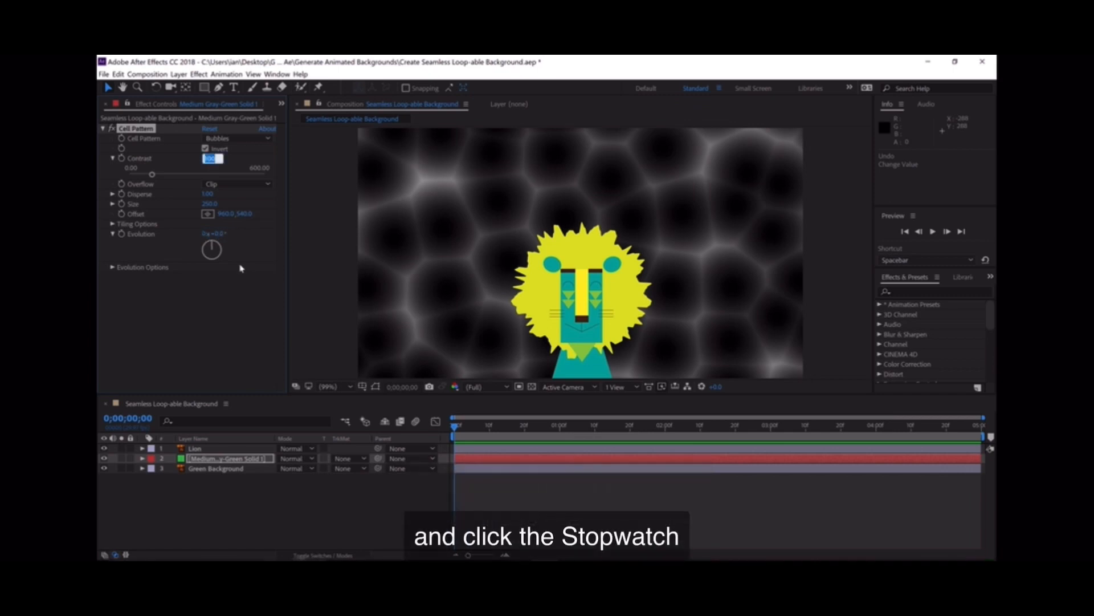
# - Set an Evolution keyframe at the first frame and move the current time to the end of the composition
pyautogui.click(240, 267)
pyautogui.click(121, 236)
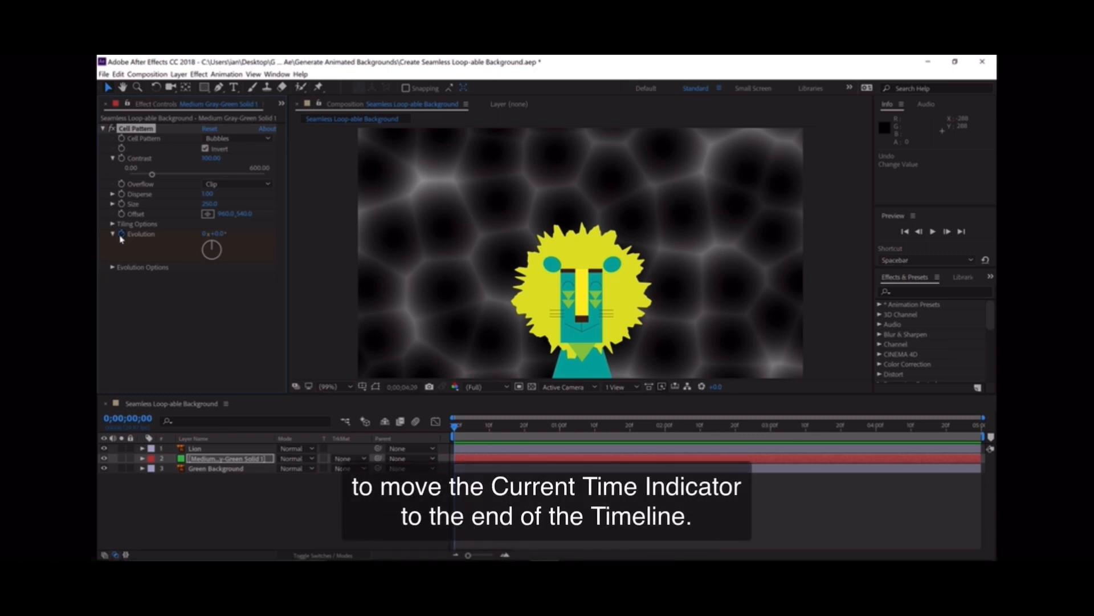
pyautogui.press('End')
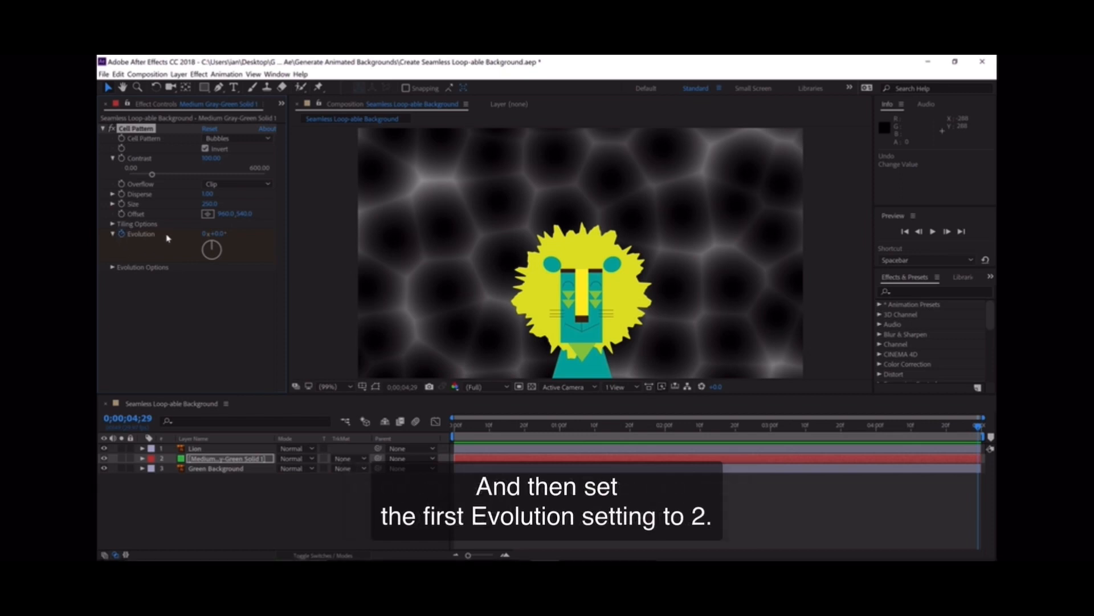
# - Set the Evolution at the last frame to 2 revolutions and preview the animation playback
pyautogui.click(207, 233)
pyautogui.write('2')
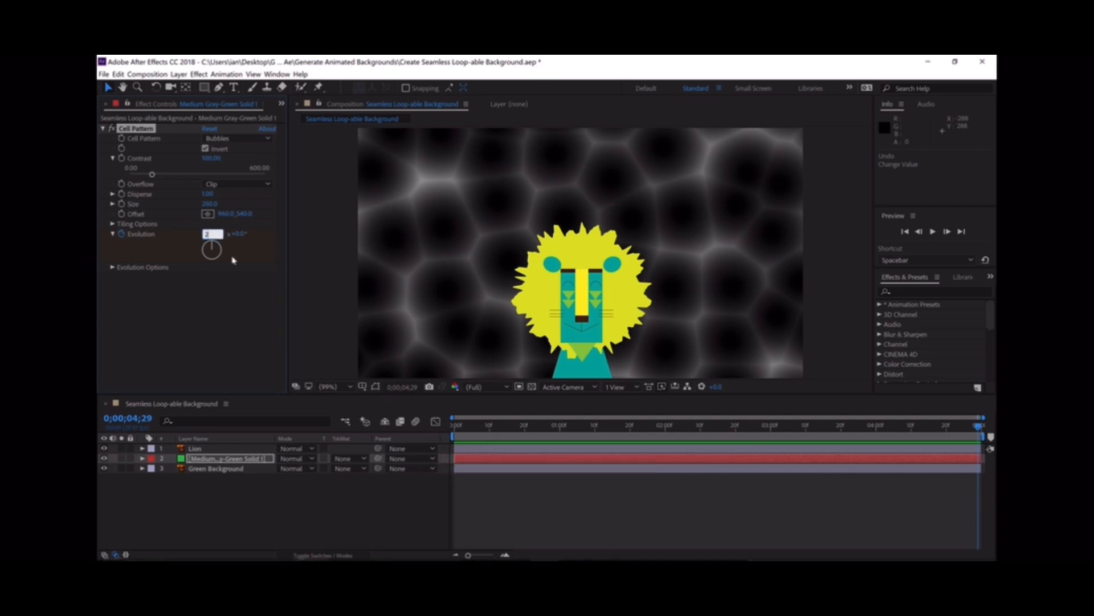
pyautogui.press('Return')
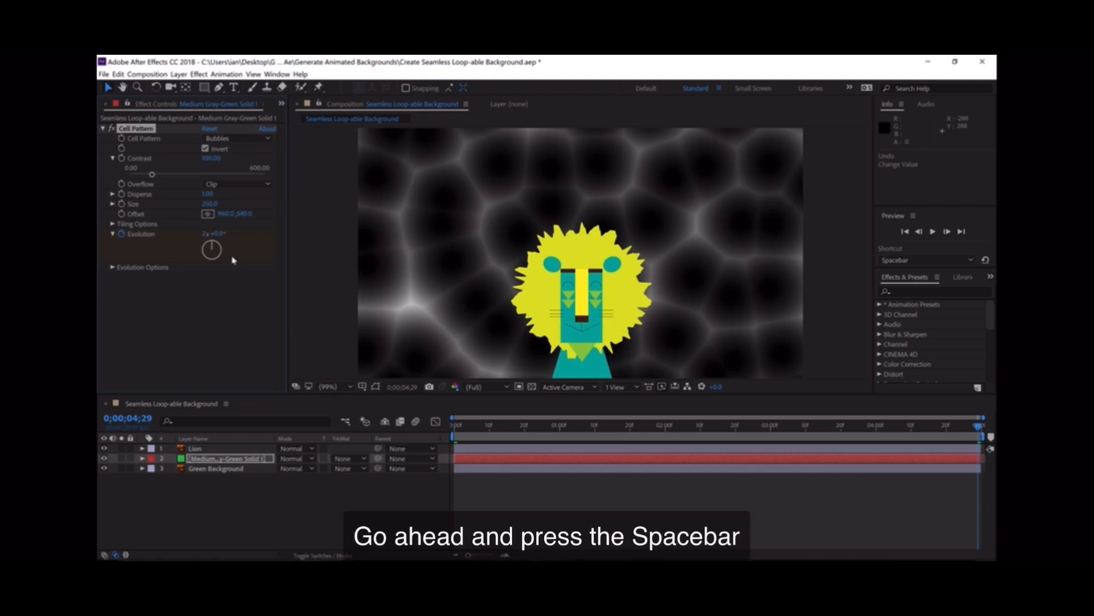
pyautogui.press('space')
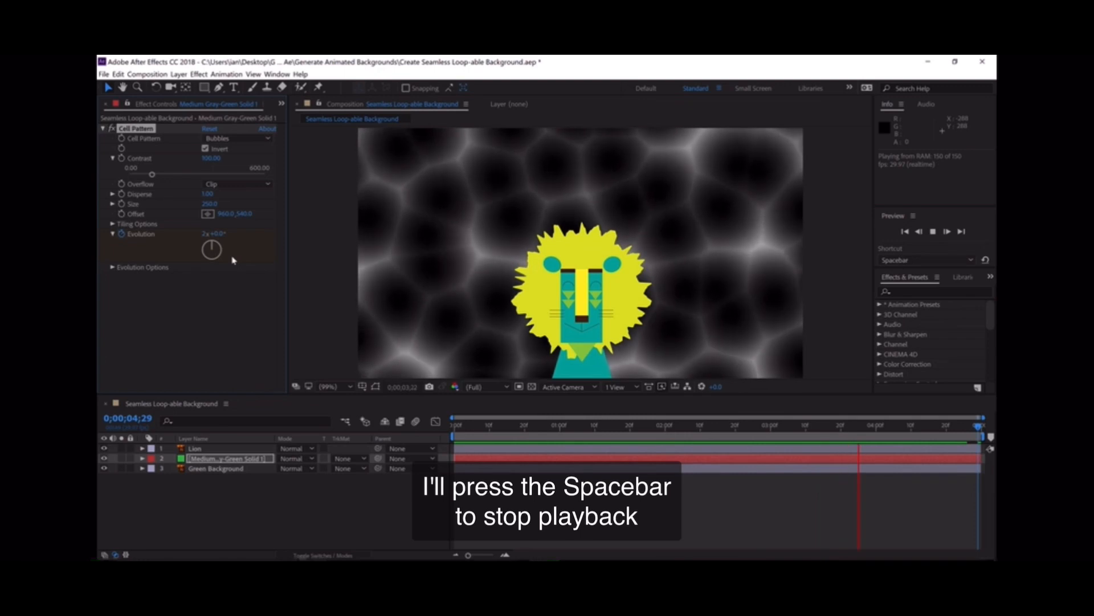
pyautogui.press('space')
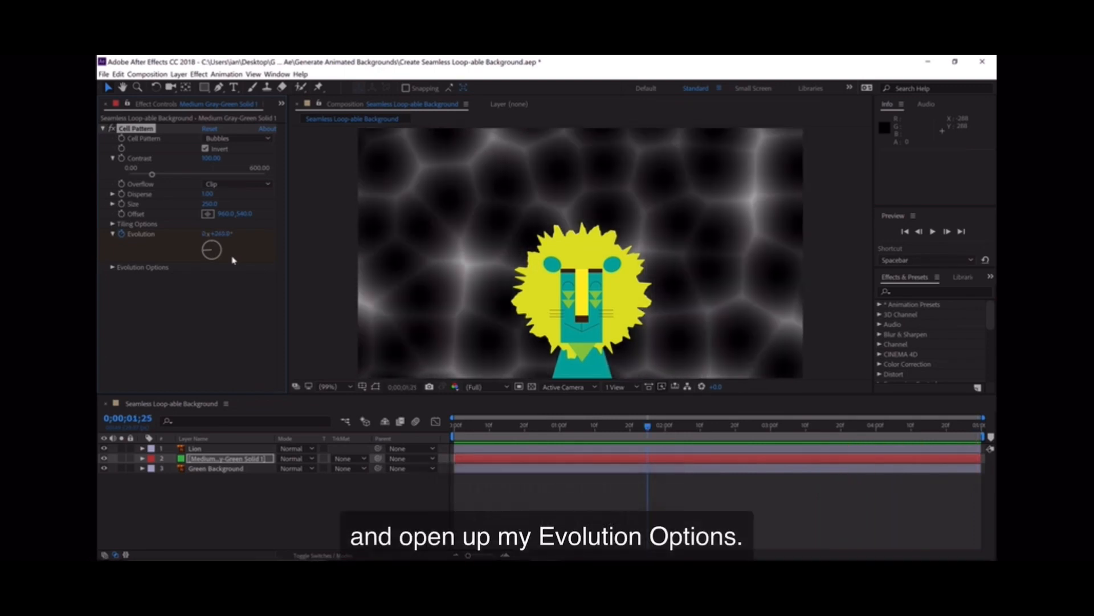
# - Enable Cycle Evolution in the Cell Pattern's Evolution Options and preview the playback
pyautogui.click(113, 268)
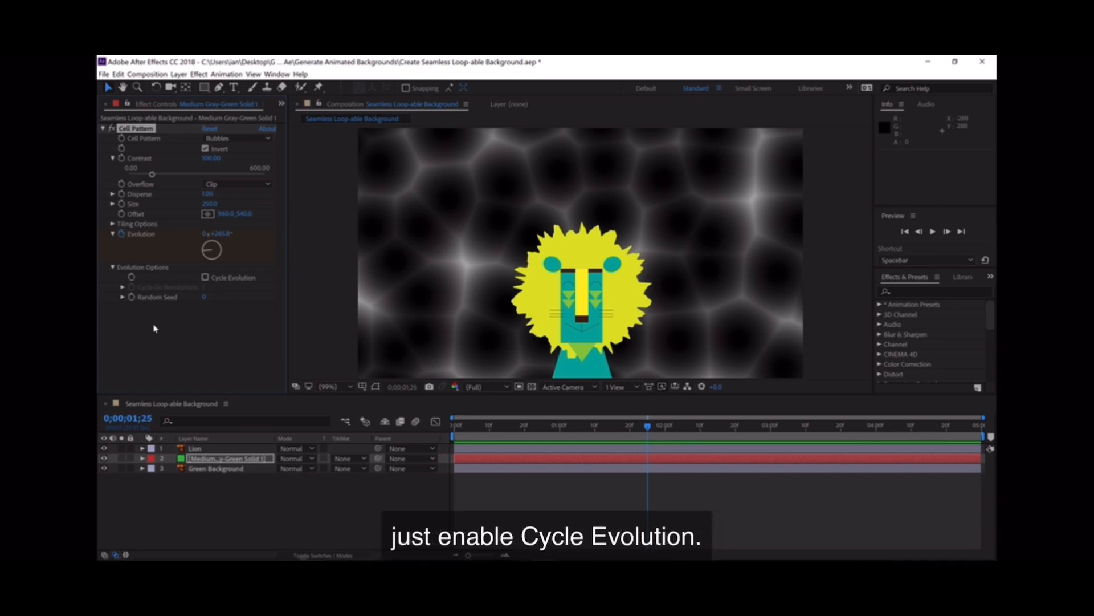
pyautogui.click(206, 277)
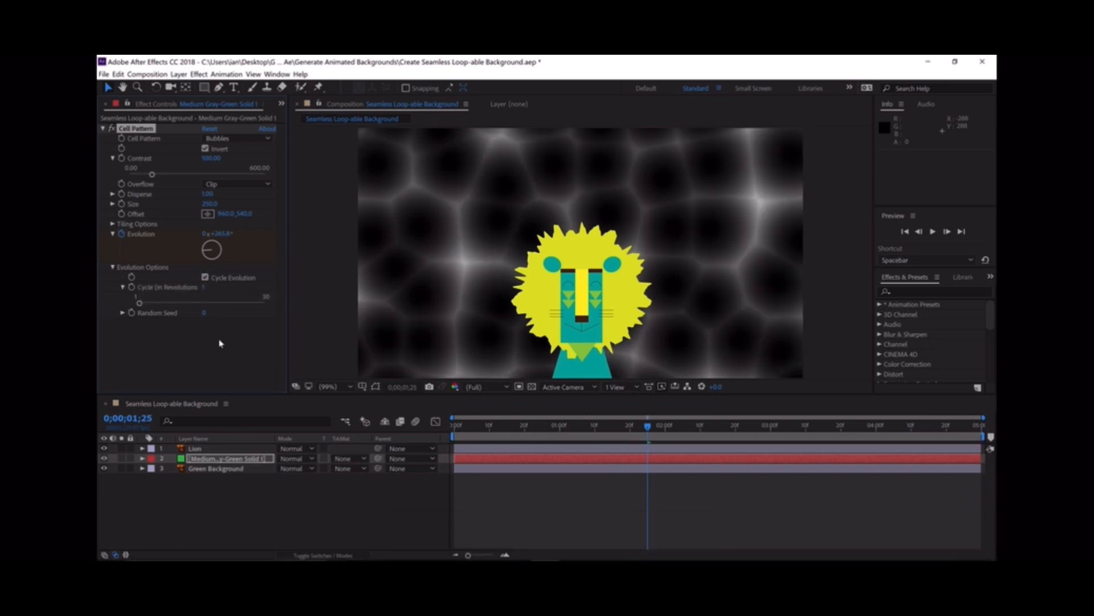
pyautogui.press('space')
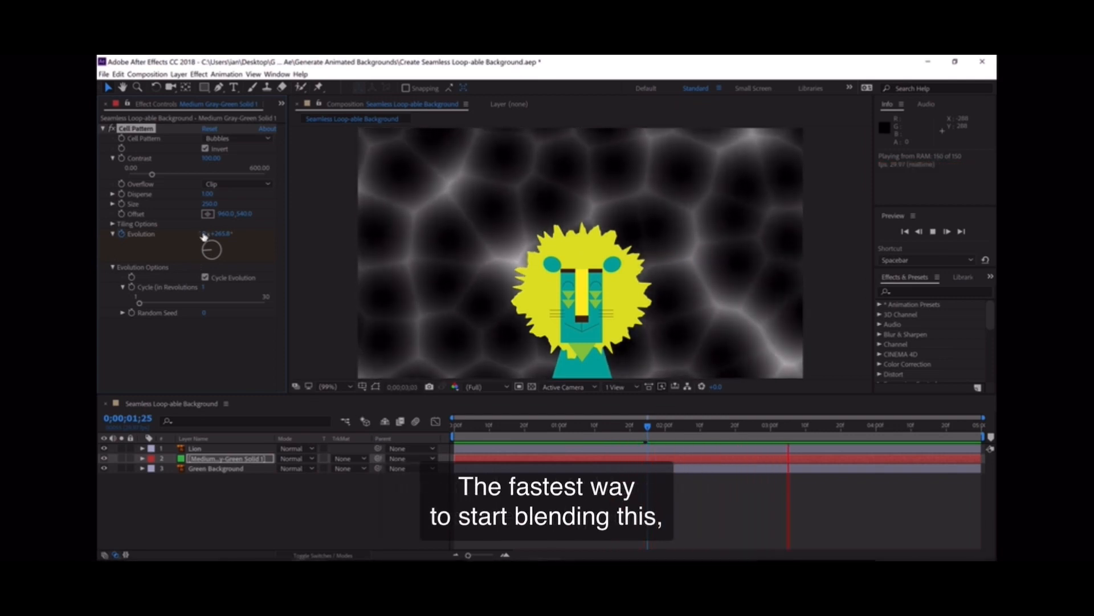
pyautogui.press('space')
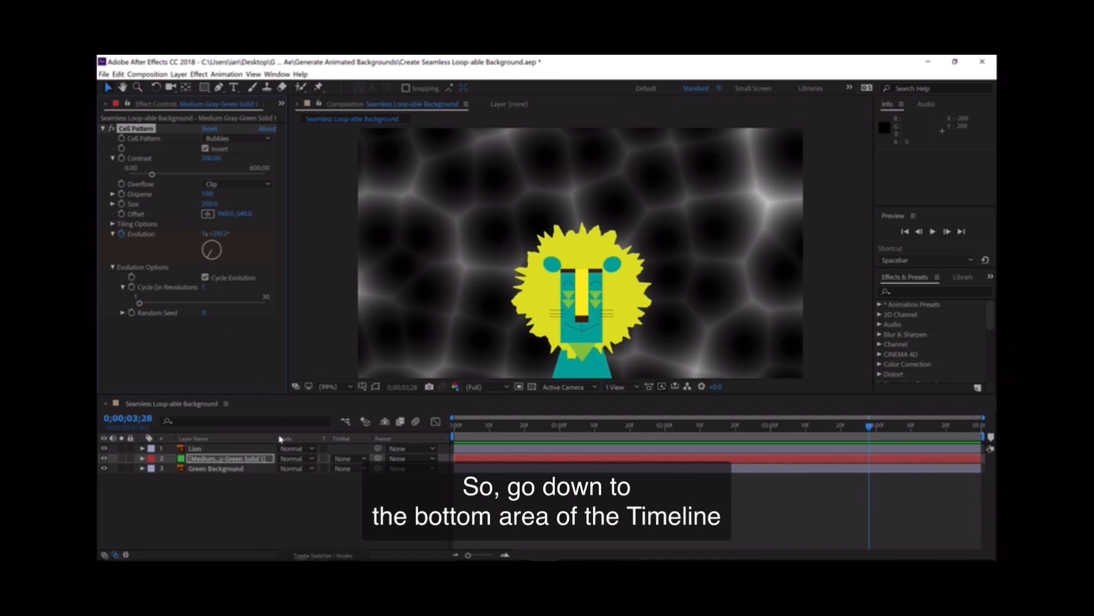
# - Change the cell pattern layer's blending mode to Add
pyautogui.click(341, 556)
pyautogui.click(341, 555)
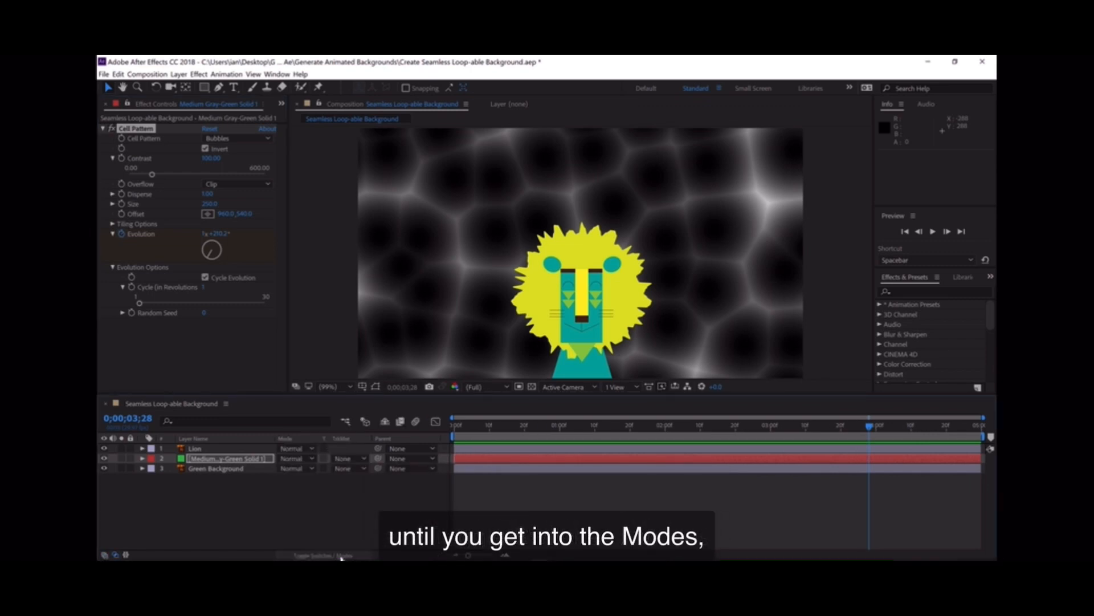
pyautogui.click(302, 463)
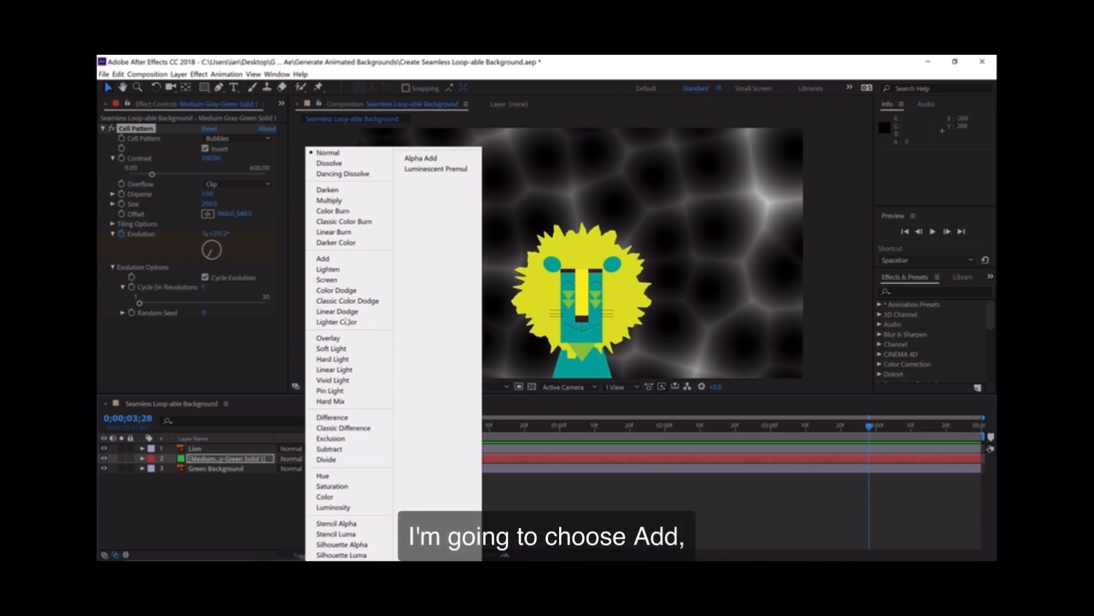
pyautogui.click(333, 261)
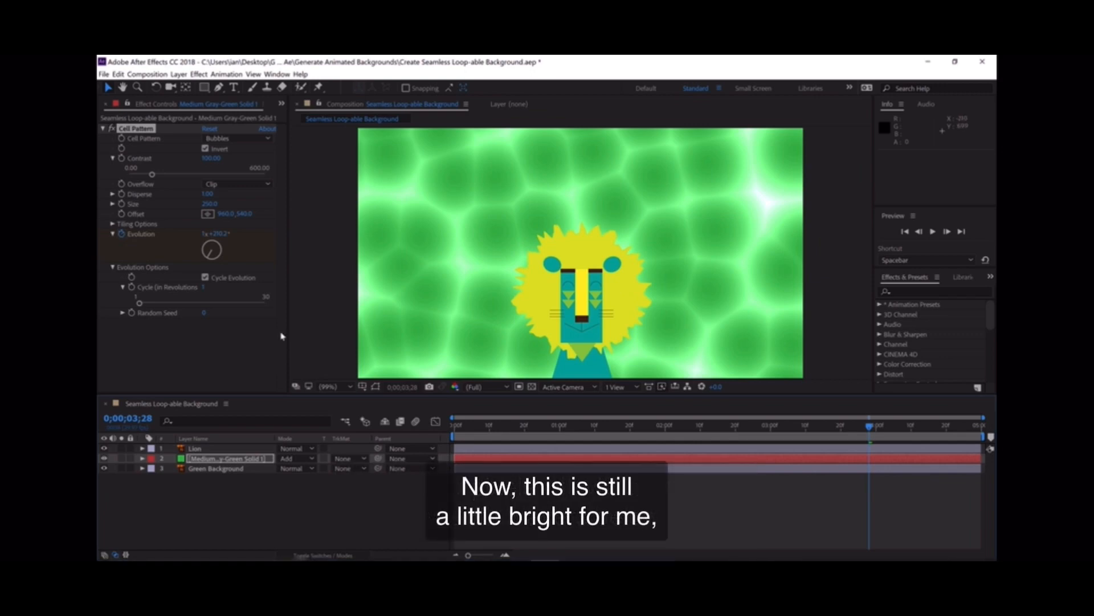
# - Set the cell pattern layer's Opacity to 40% and preview the animation
pyautogui.click(214, 459)
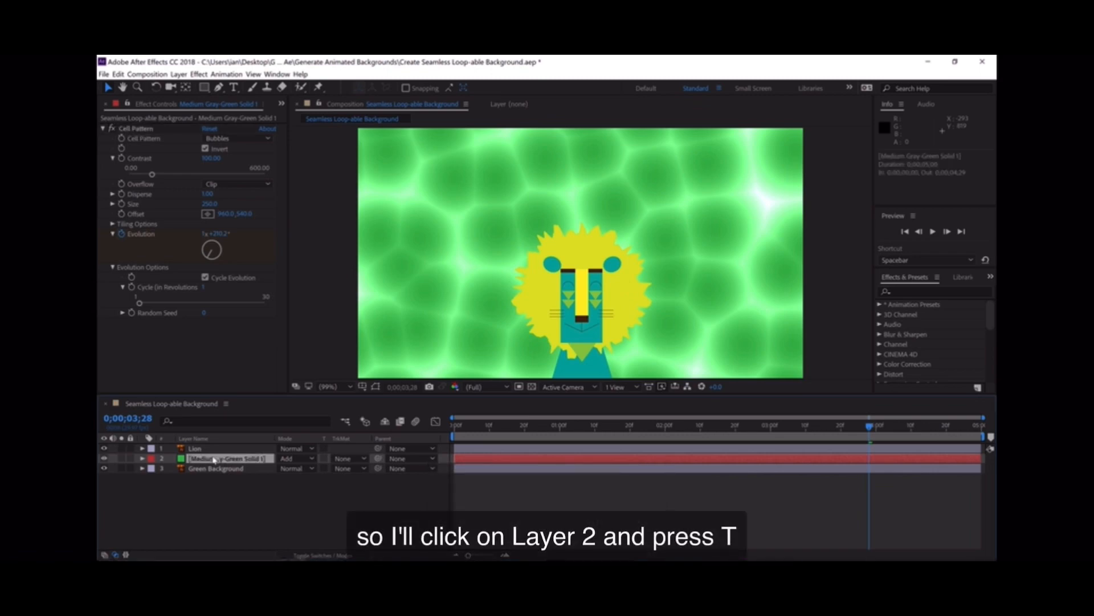
pyautogui.press('t')
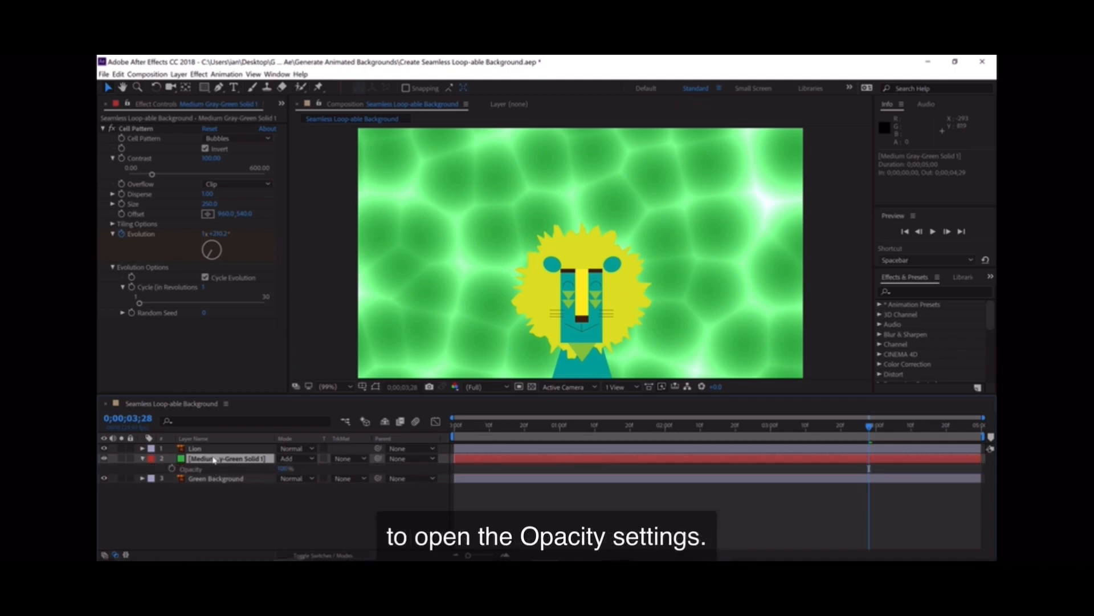
pyautogui.click(287, 470)
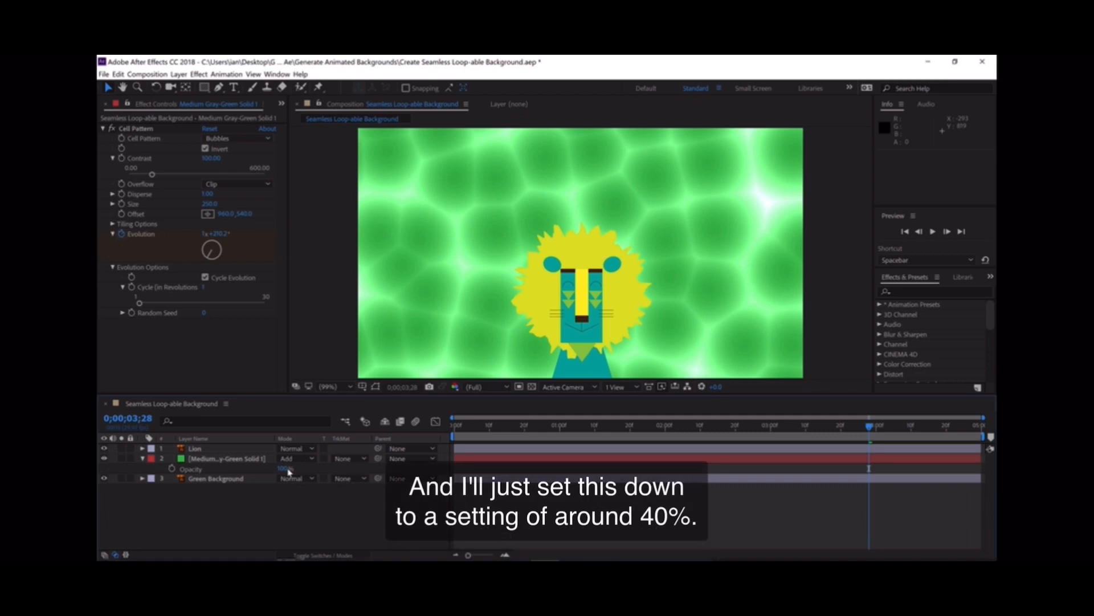
pyautogui.click(285, 468)
pyautogui.write('40')
pyautogui.press('Return')
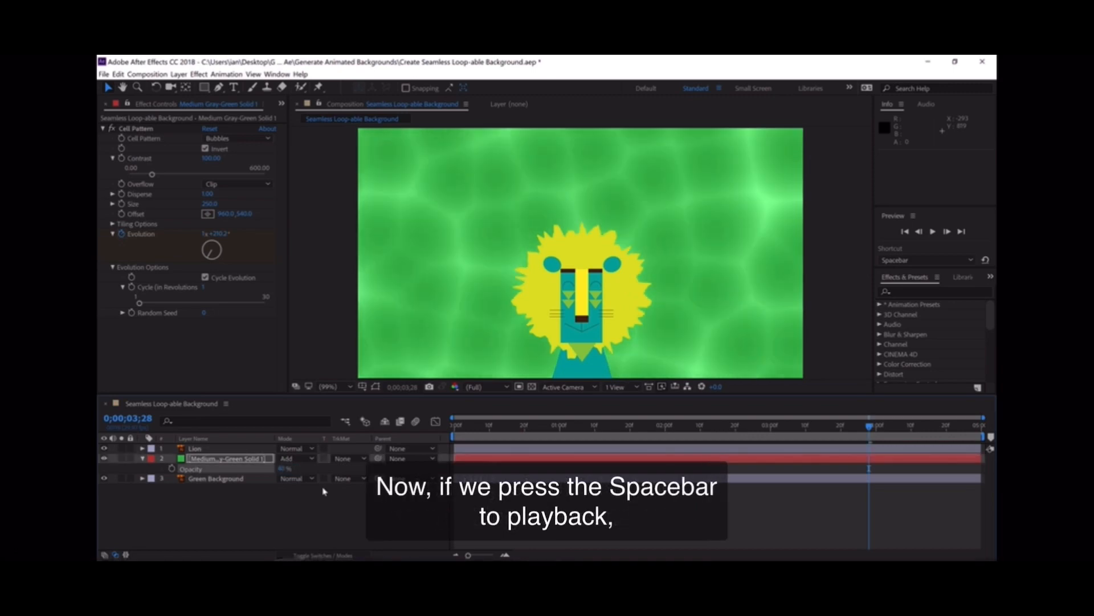
pyautogui.press('space')
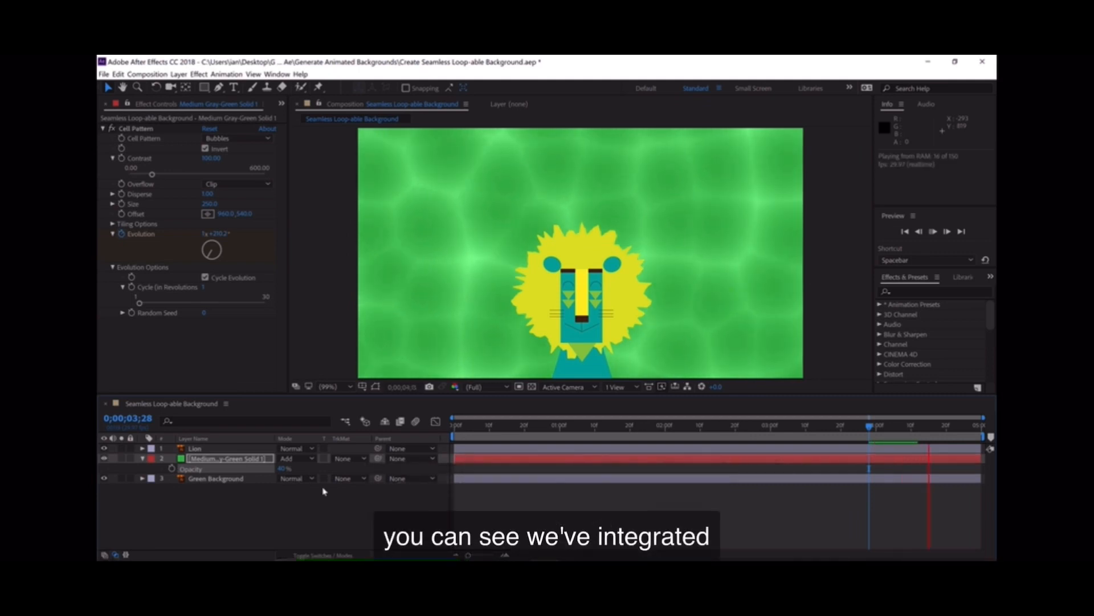